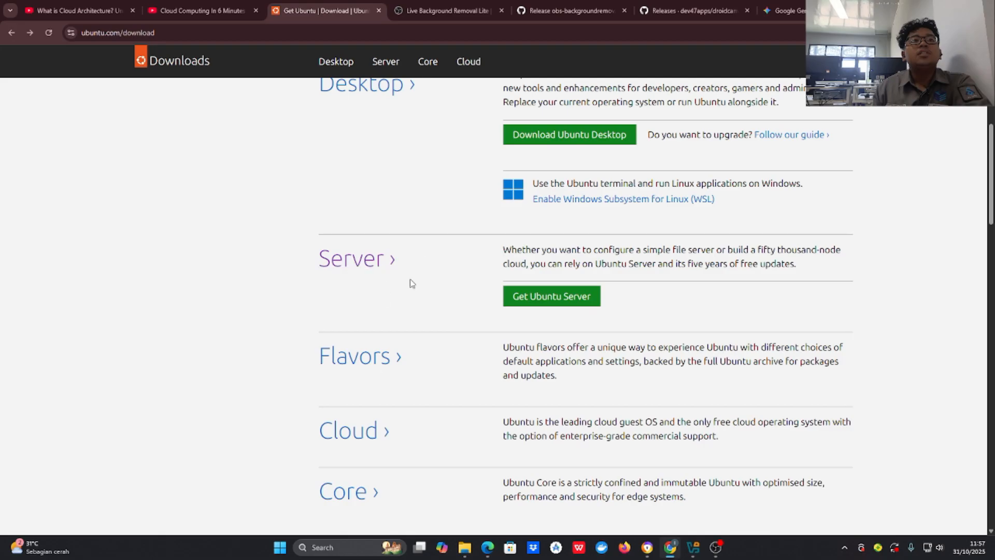
click(535, 306)
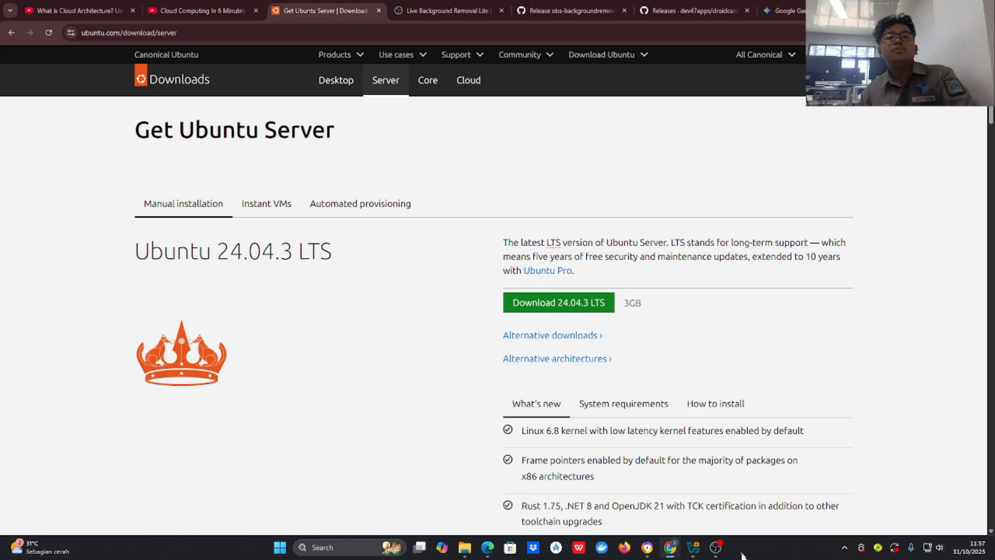
click(687, 550)
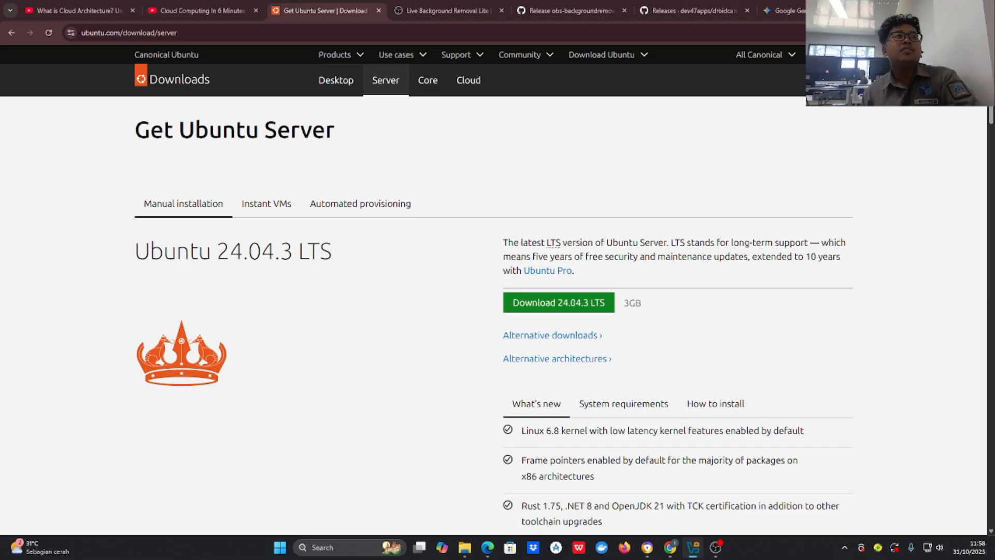
click(11, 32)
Step: Search Google for 'download virtualbox' and open the official virtualbox.org homepage
click(170, 32)
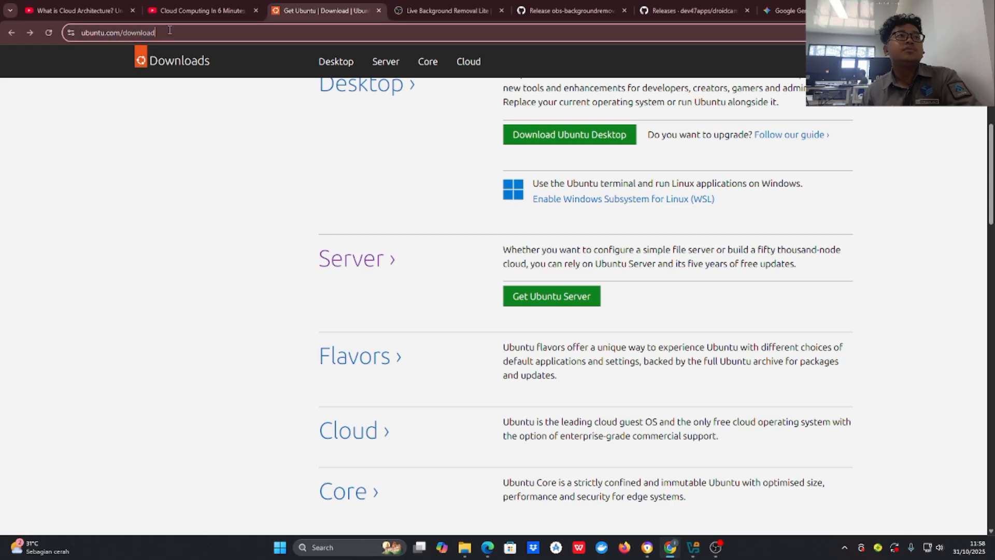
key(ctrl+a)
text(DW)
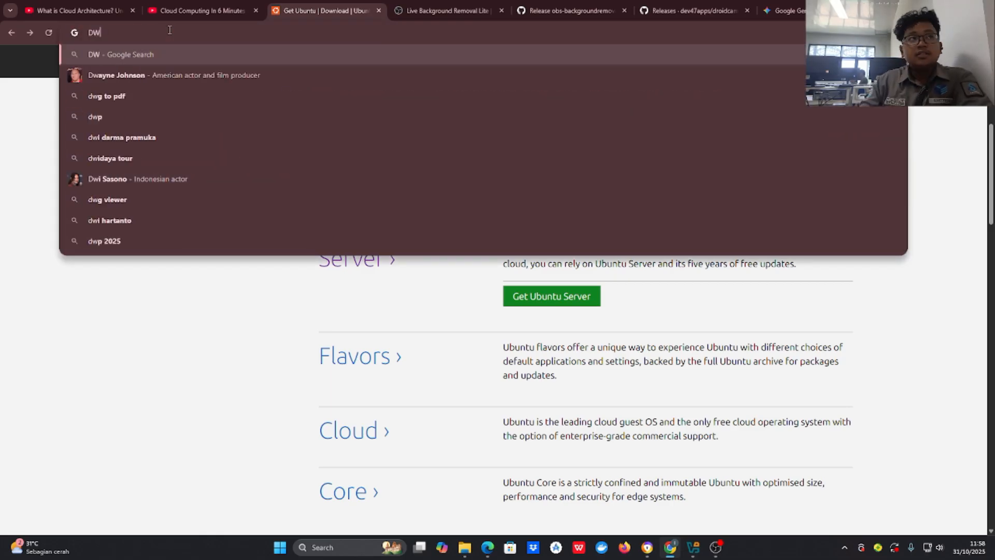
key(BackSpace)
text(ownload v)
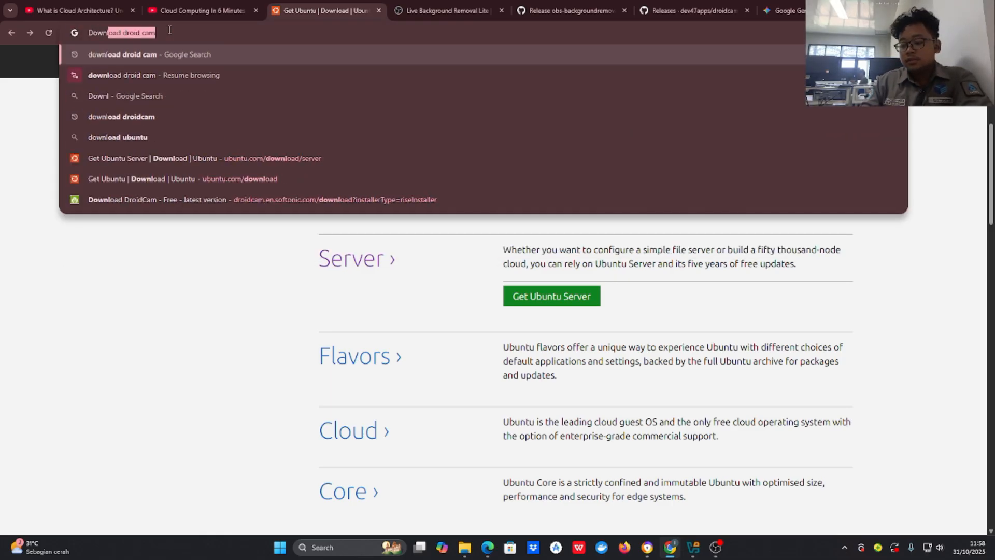
text(irtualbox)
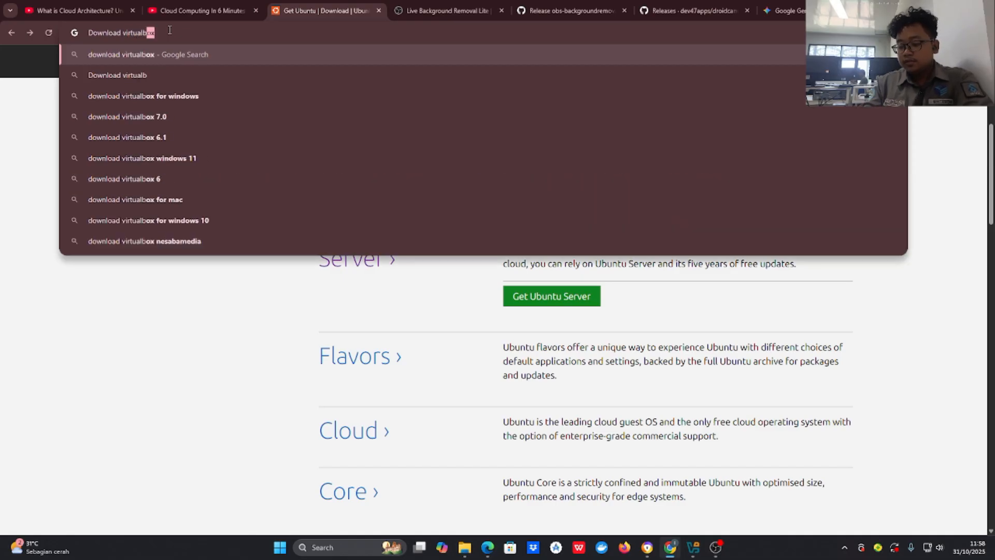
key(Return)
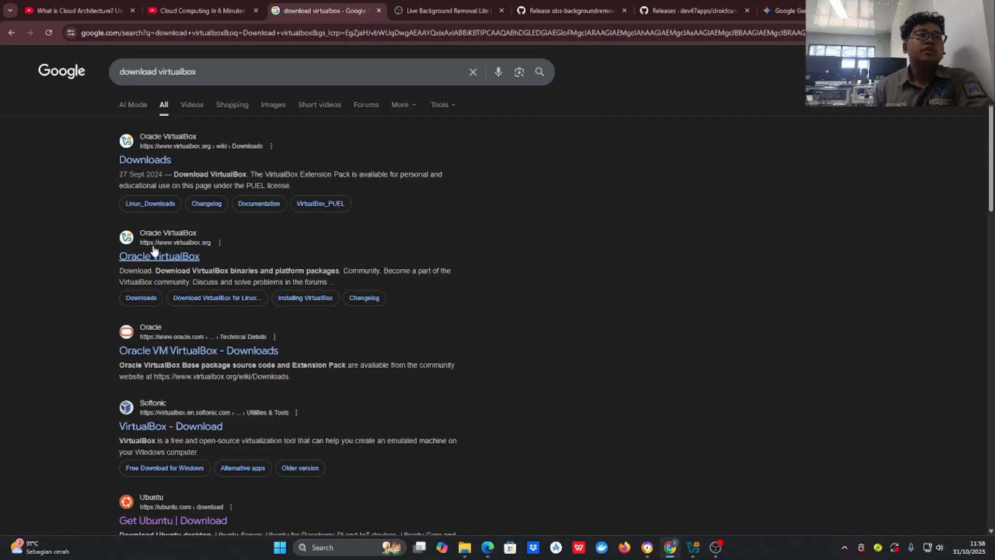
click(156, 253)
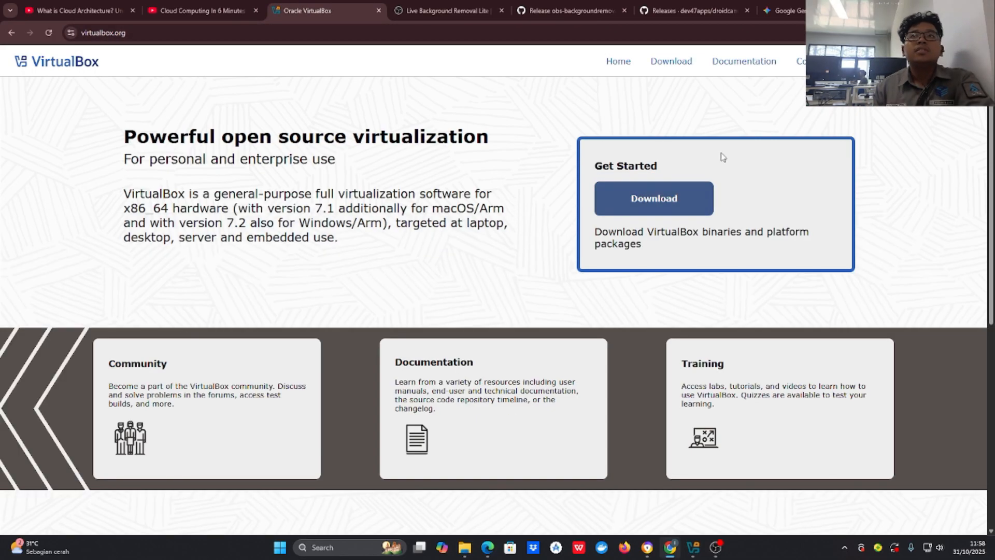
click(692, 547)
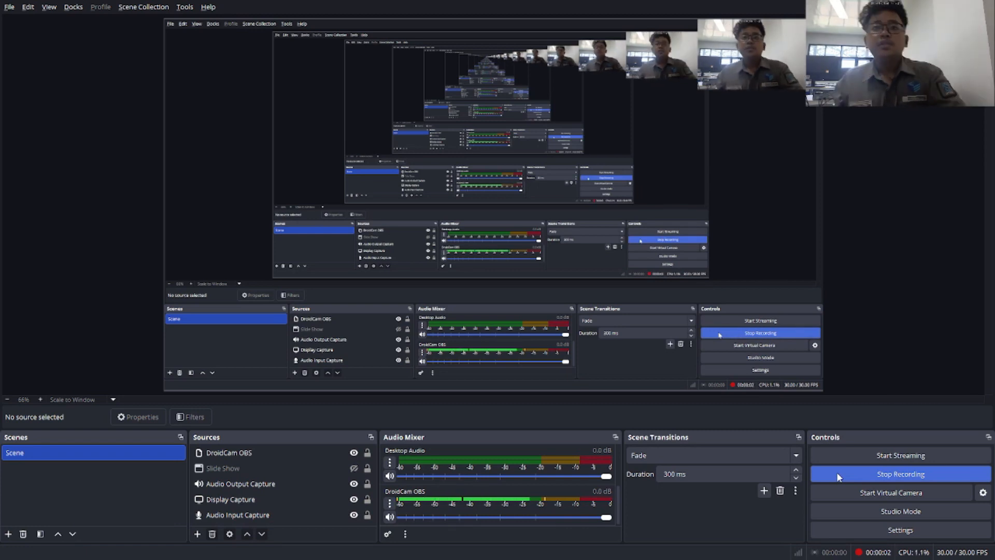
Step: Back in VirtualBox Manager, close the Ubuntu_Server settings without changes and show the Tools page
key(alt+Tab)
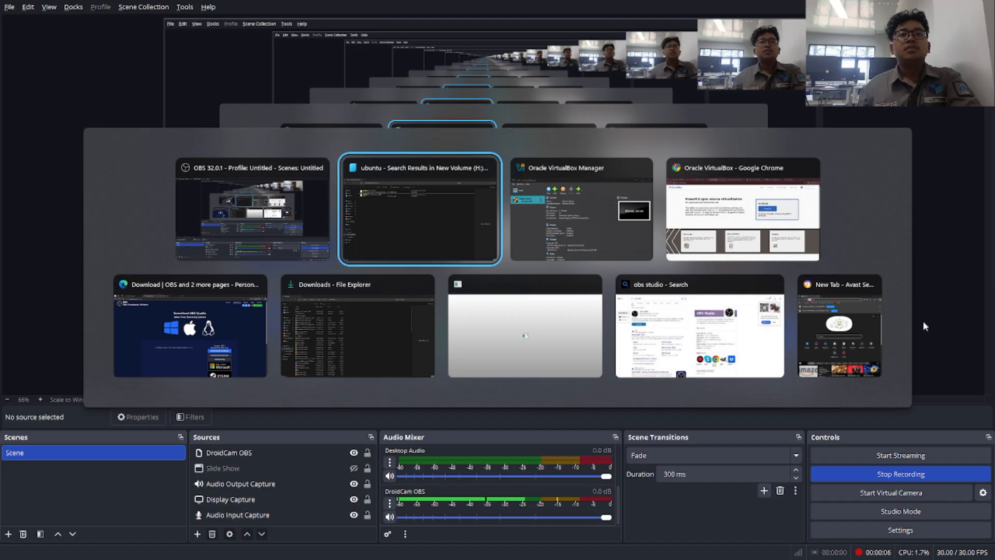
key(Tab)
key(Tab)
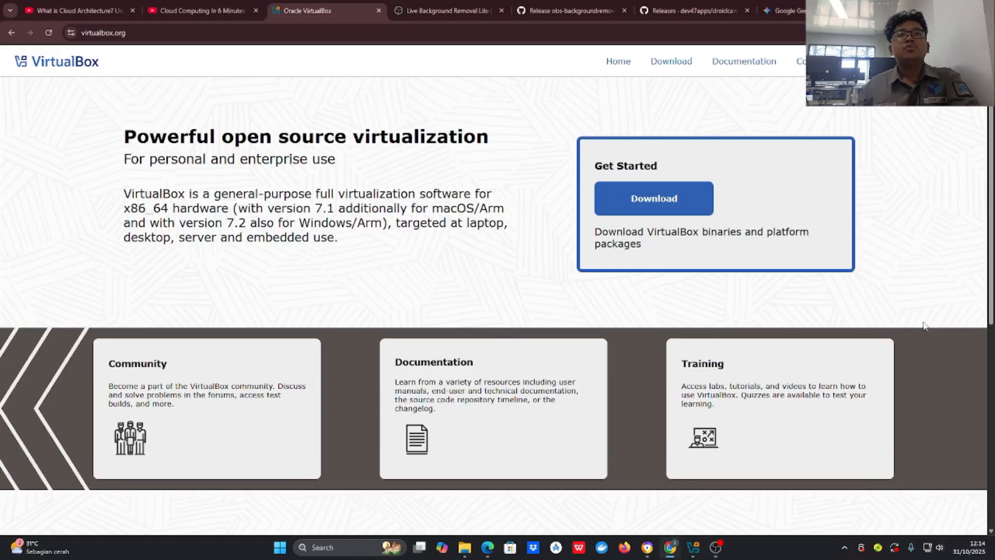
key(alt+Tab)
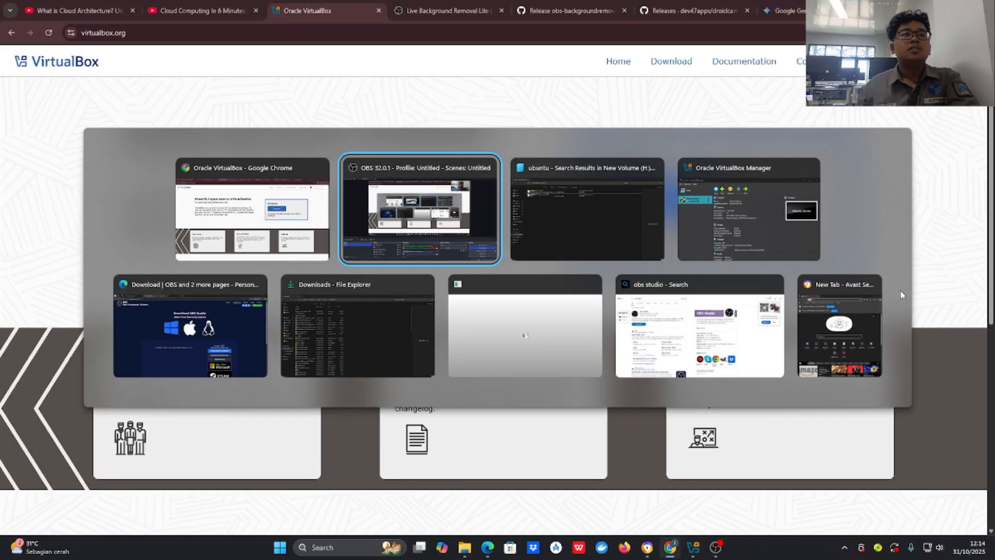
key(Tab)
key(Tab)
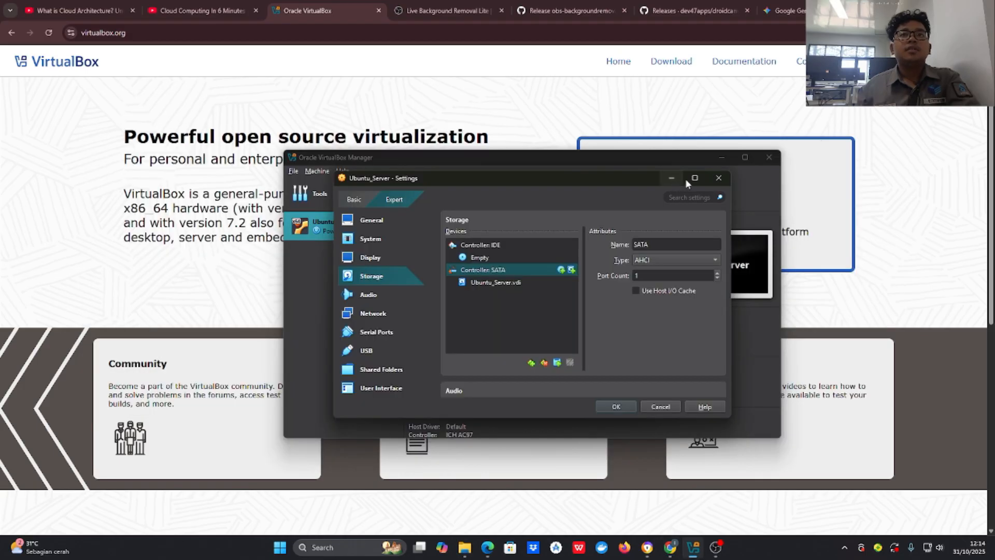
click(718, 179)
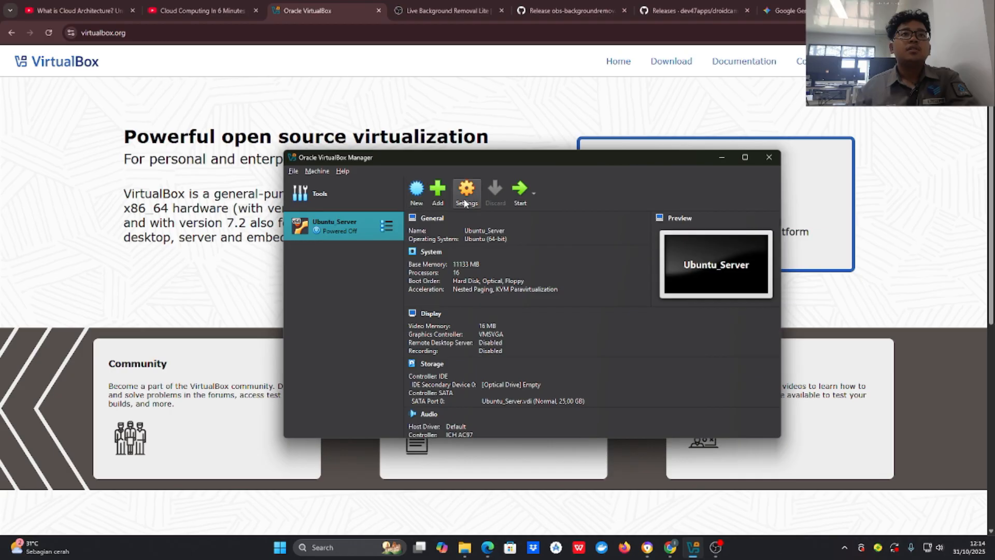
click(353, 204)
Step: Name the new VM 'ubuntu' and attach ubuntu-24.04.1-live-server-amd64.iso, detected as Linux Ubuntu (64-bit)
click(514, 195)
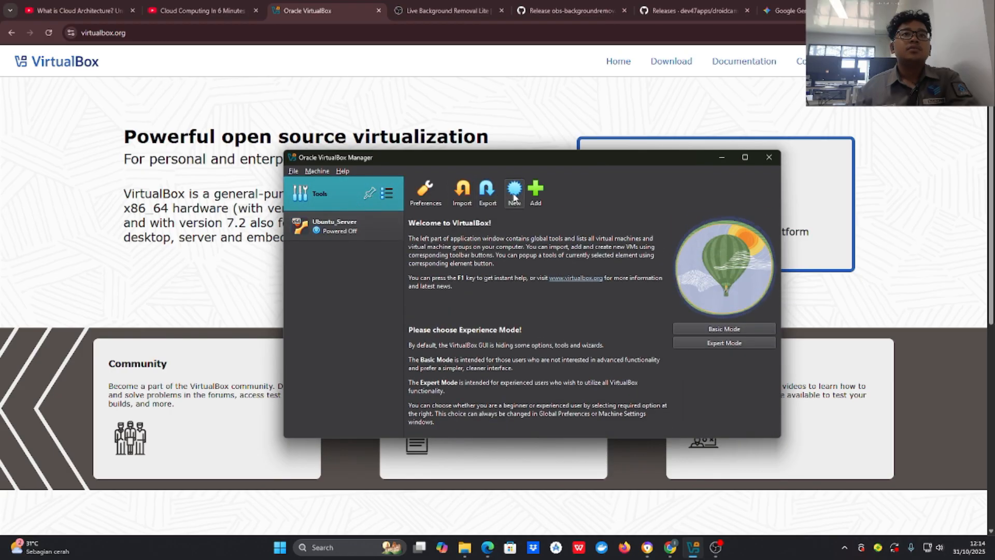
key(alt+Tab)
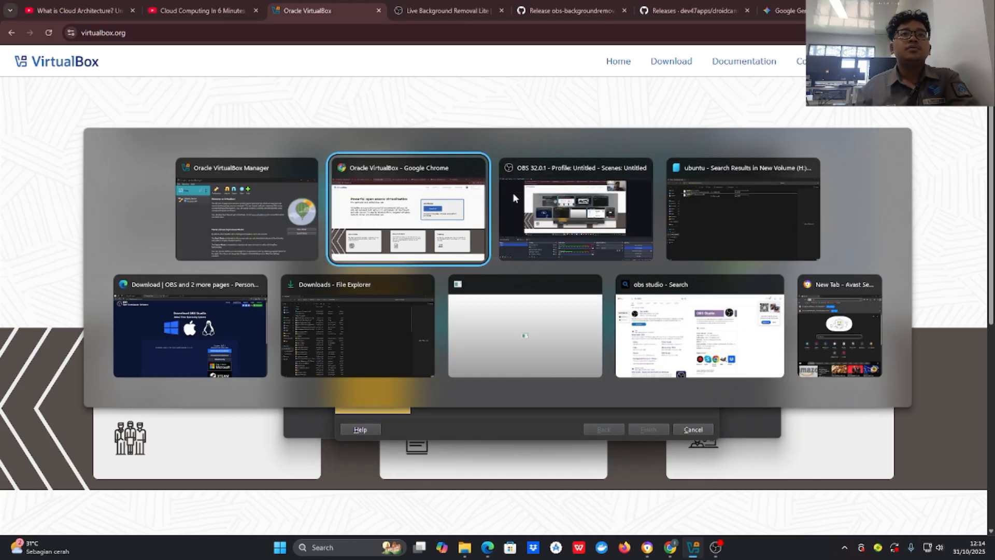
key(alt+Tab)
key(alt+Tab)
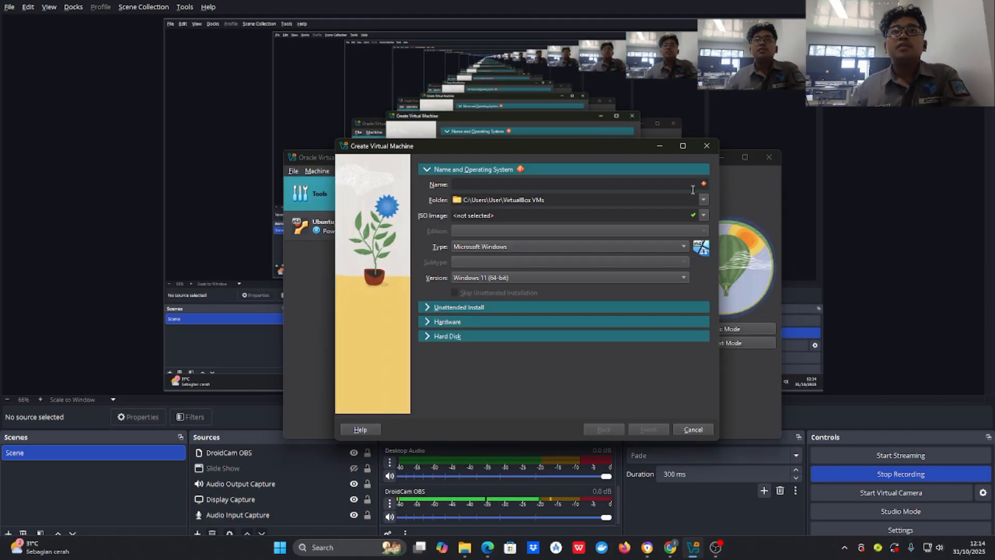
text(u)
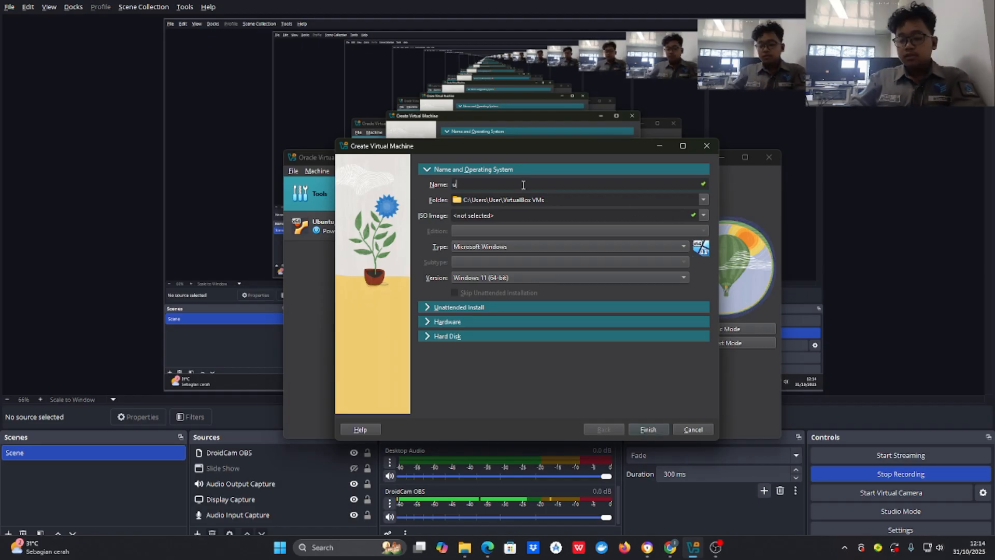
text(buntu)
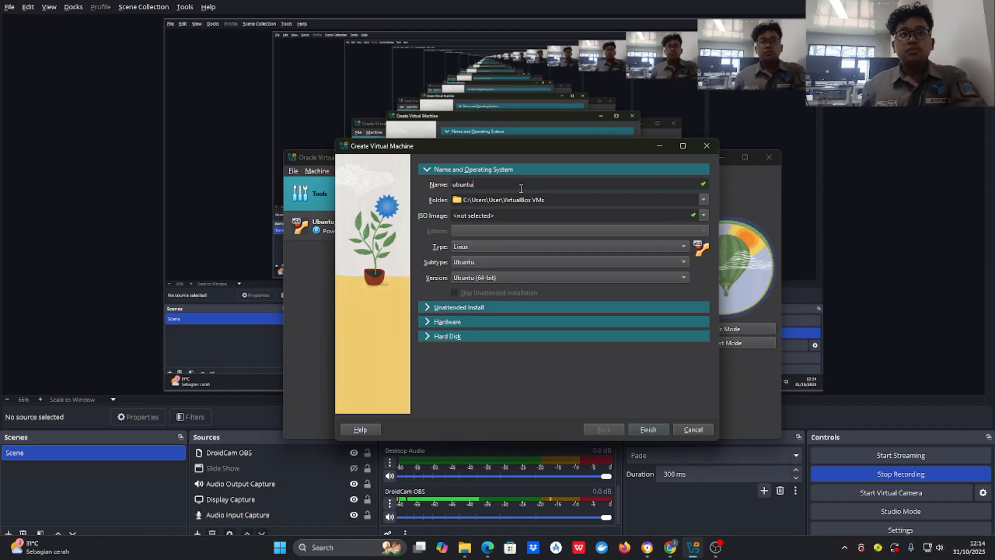
click(511, 214)
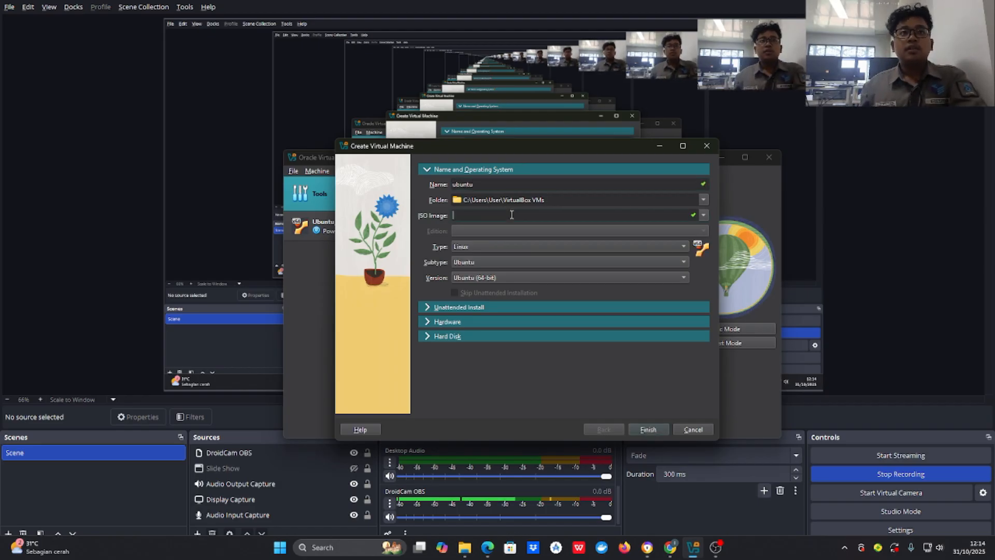
click(704, 215)
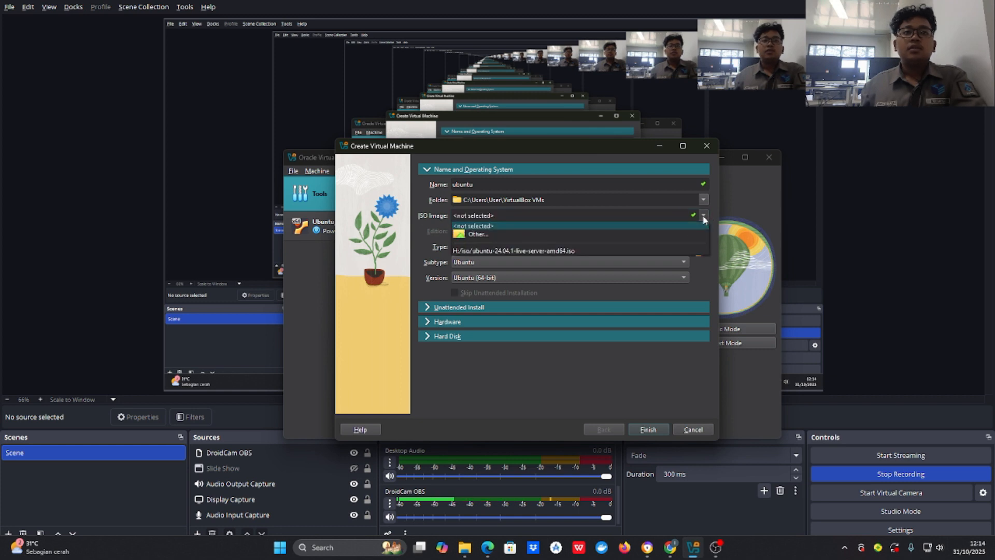
click(654, 235)
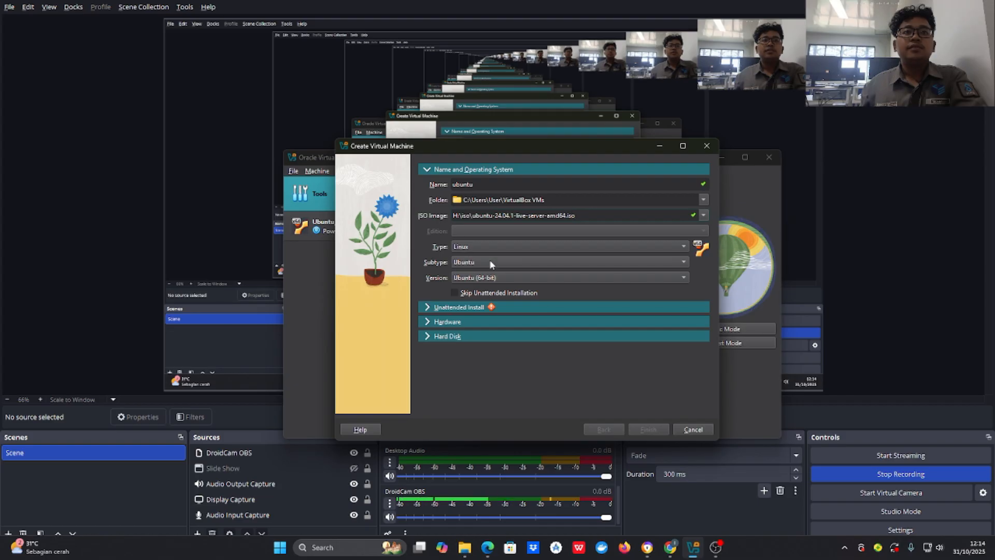
Step: Set the unattended install username to 'ubuntu' and enter the account password in both password fields
click(505, 307)
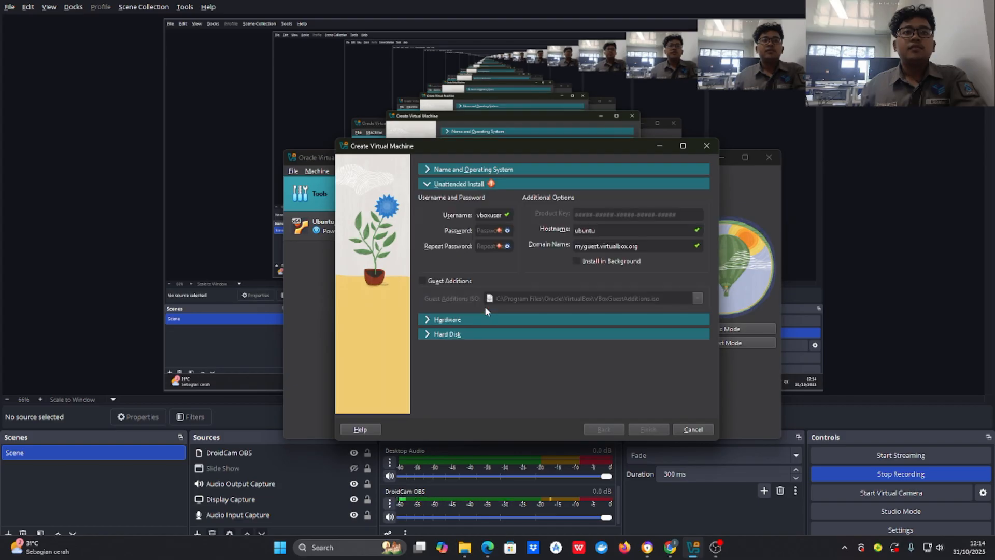
double_click(501, 216)
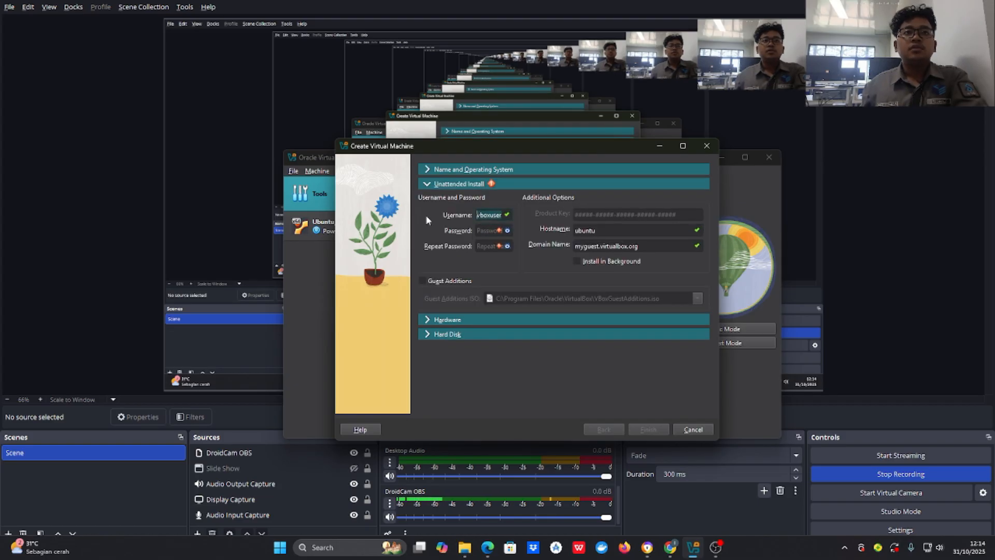
text(ubutu)
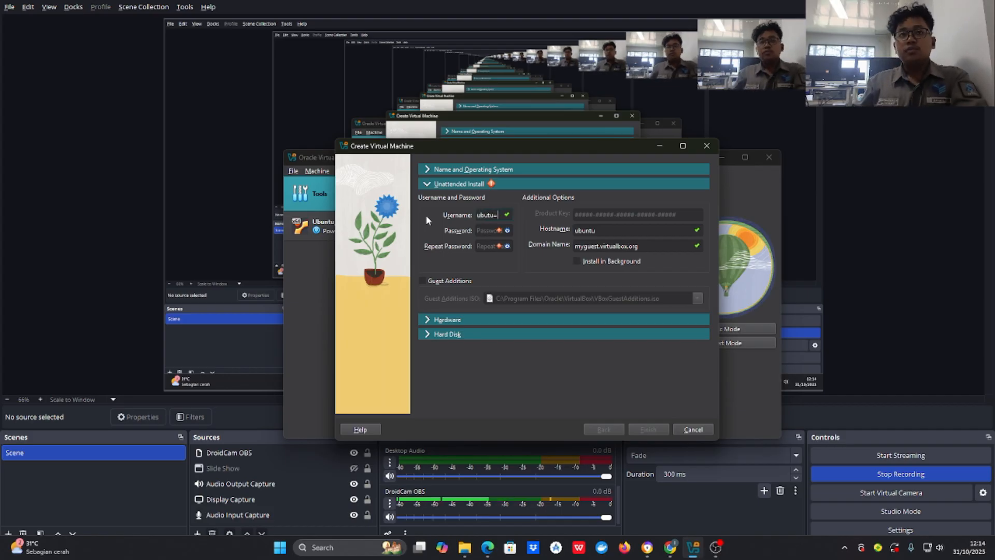
key(BackSpace)
text(ntu)
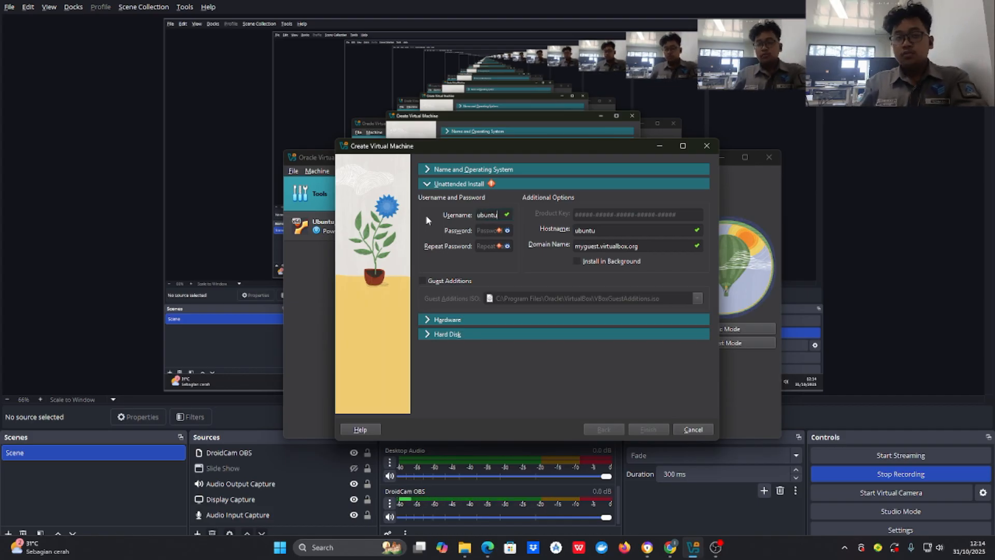
click(488, 232)
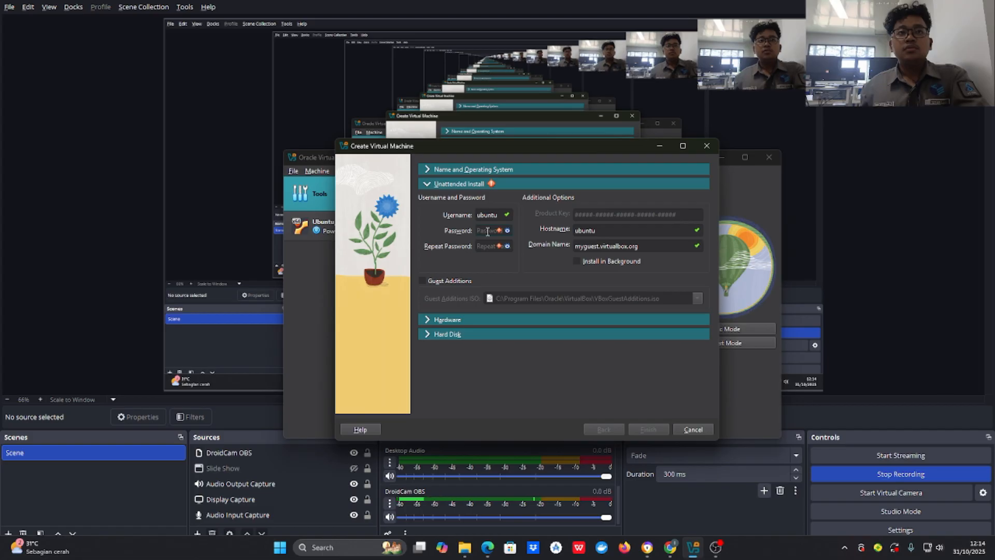
text(ubuntu)
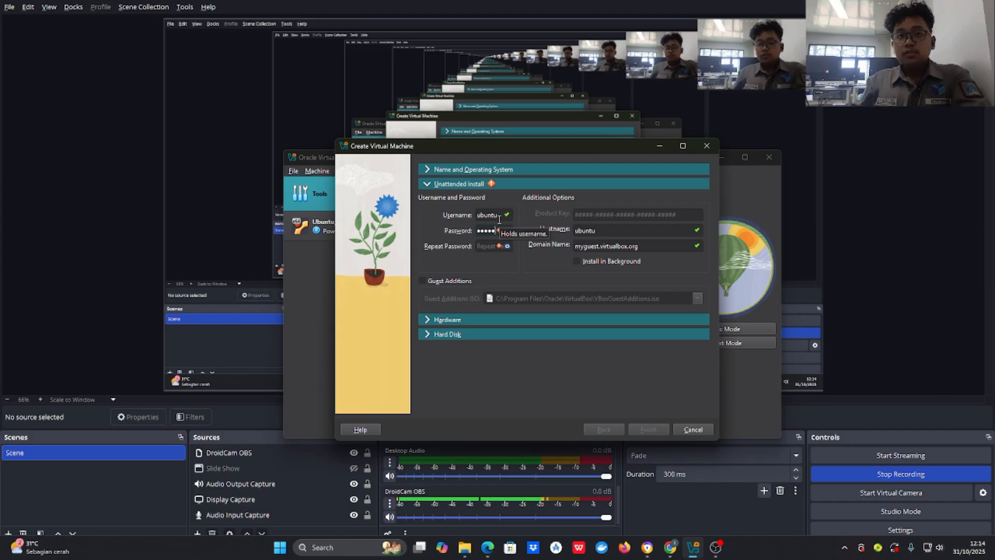
click(508, 230)
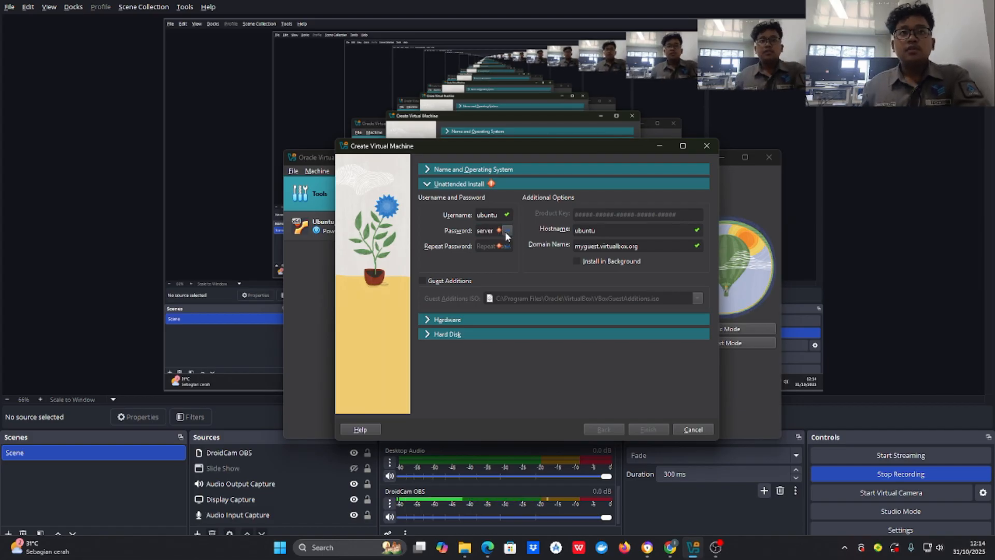
click(493, 246)
text(server)
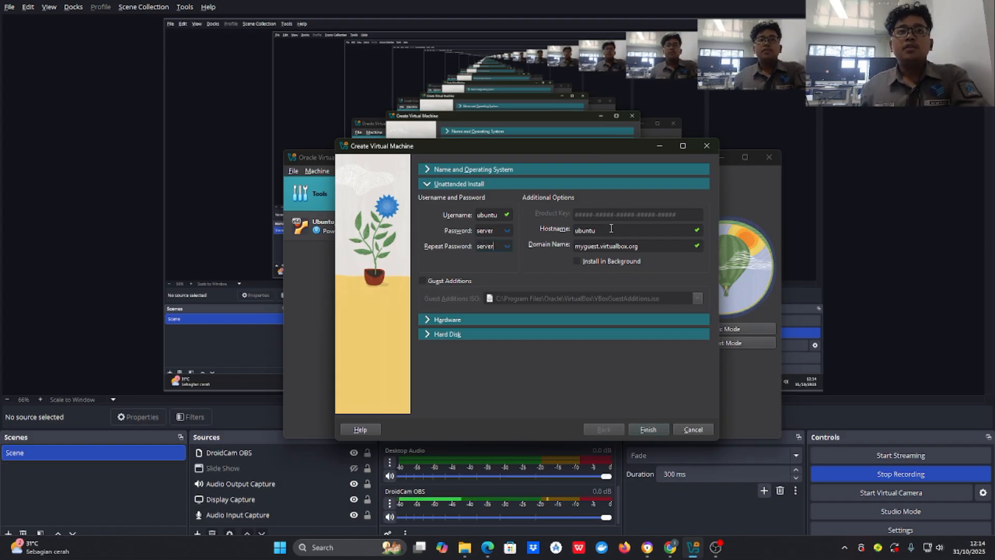
Step: Give the VM 16 processors and 8751 MB memory, keep the 25 GB VDI disk, and finish
click(479, 320)
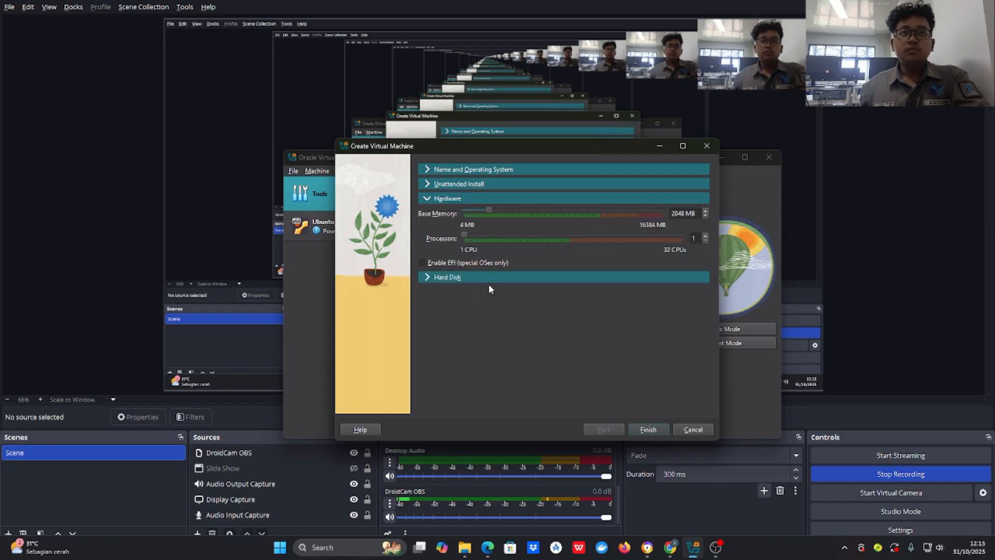
drag(465, 238, 555, 239)
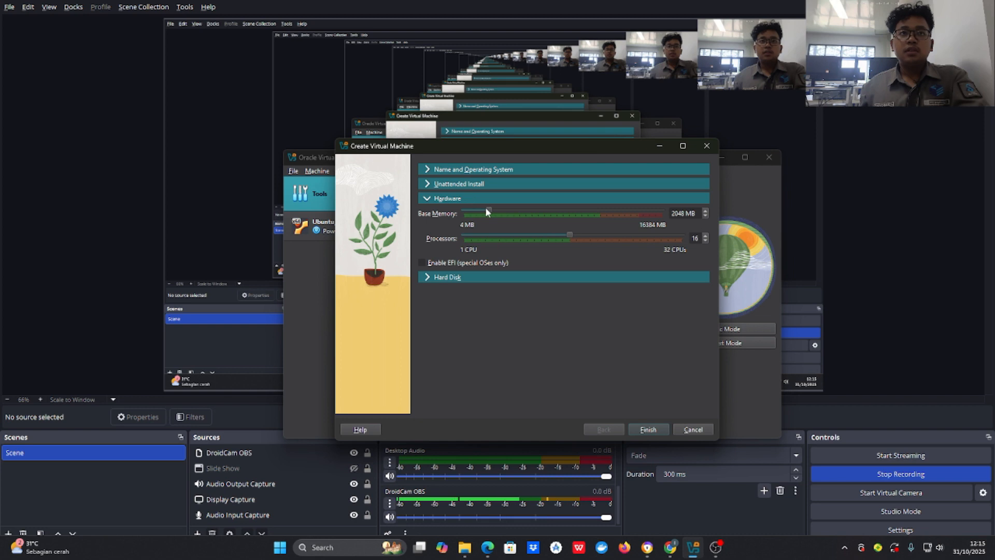
drag(487, 207, 571, 210)
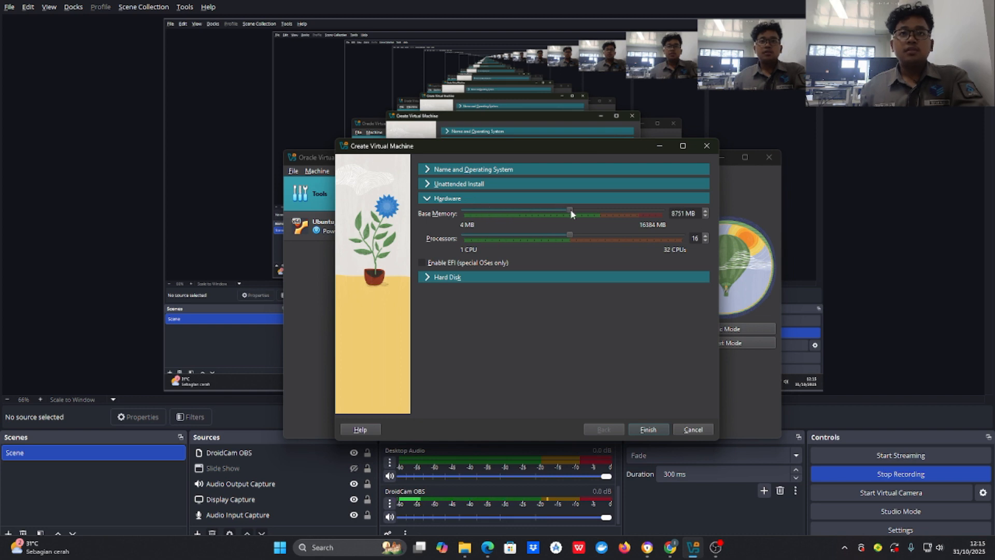
click(484, 279)
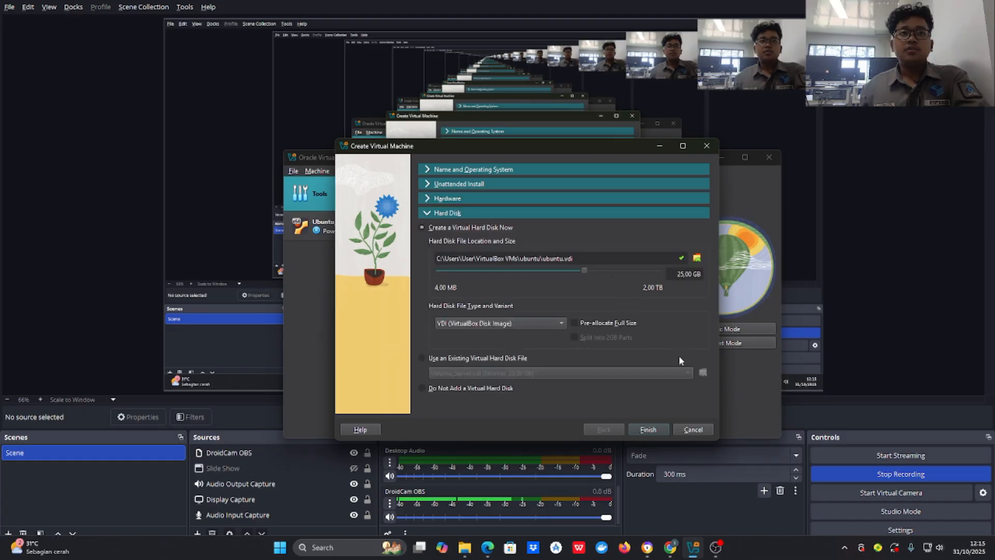
click(648, 429)
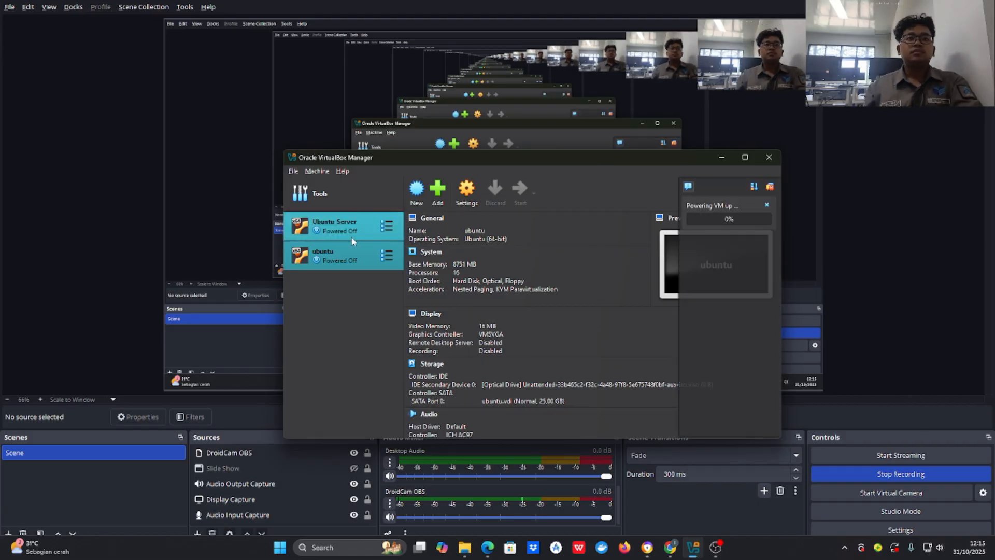
Step: Cycle through the open windows, closing the file search, until Chrome's virtualbox.org page is in front
click(334, 225)
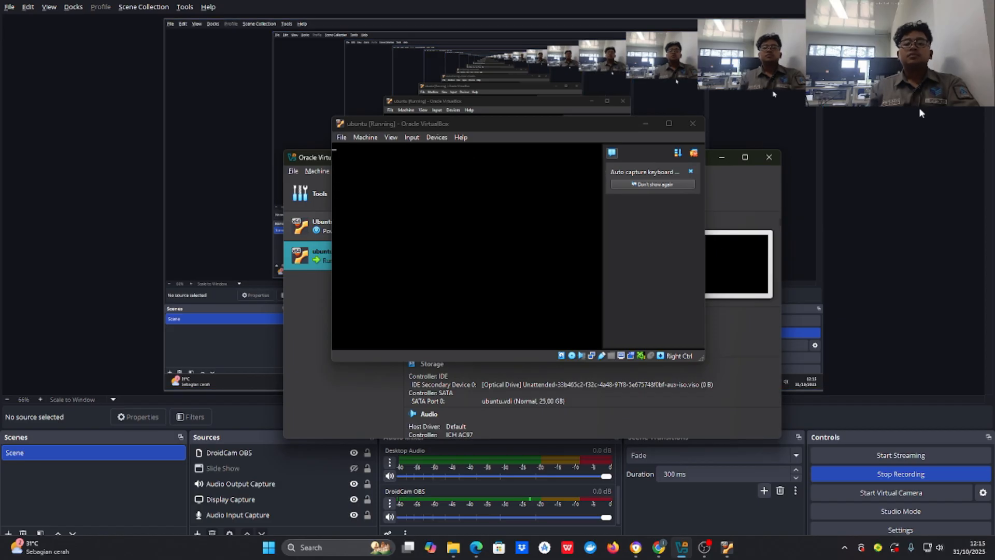
key(alt+Tab)
key(alt+Tab)
key(alt+Tab)
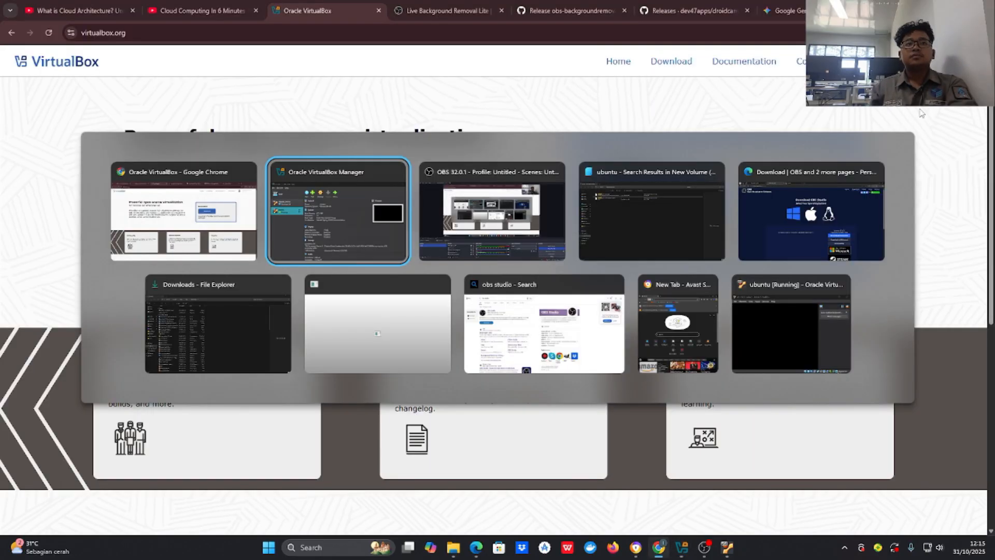
key(alt+Tab)
key(alt+Tab)
key(alt+Tab)
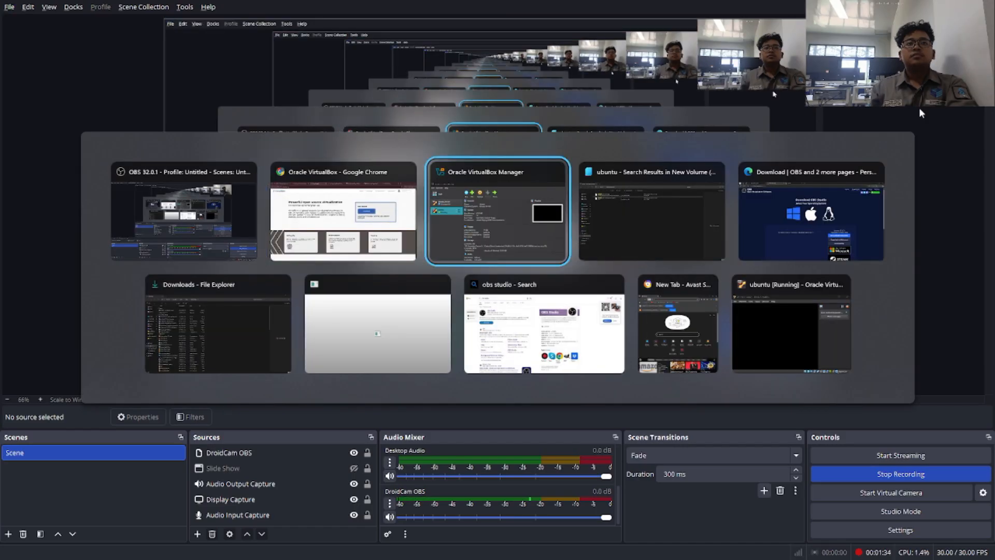
key(alt+Tab)
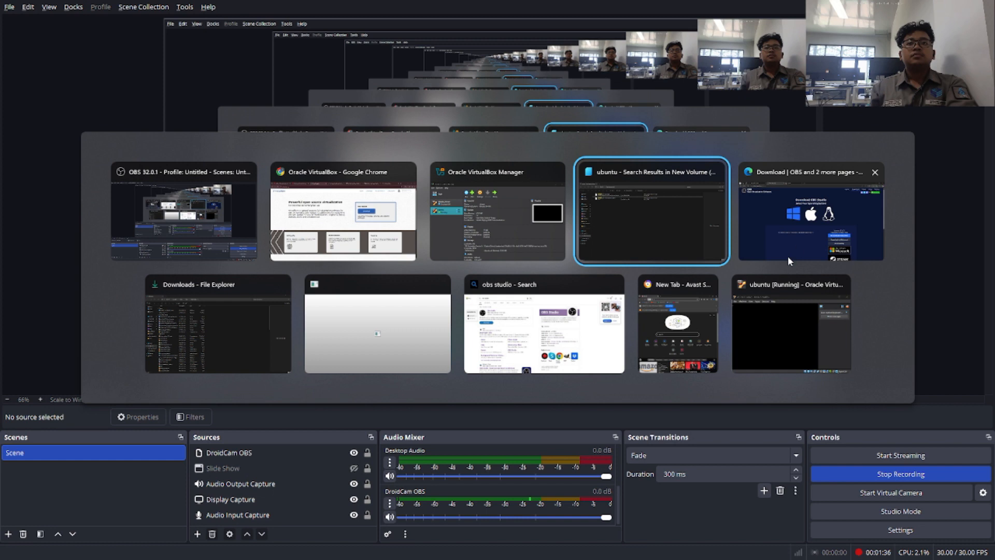
key(alt+Tab)
key(alt+Tab)
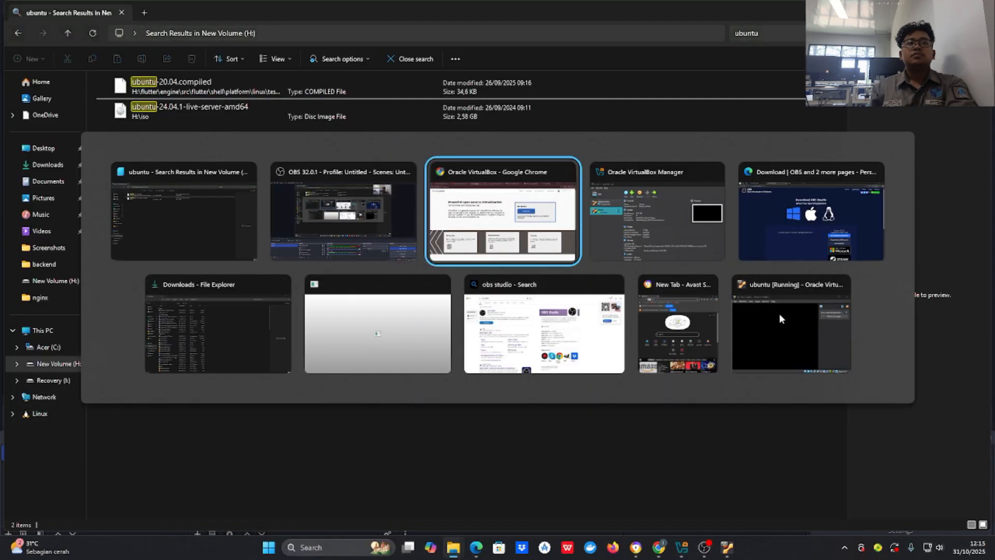
key(alt+Tab)
key(alt+Tab)
key(alt+Tab)
key(alt+Tab)
key(alt+Tab)
key(alt+Tab)
key(alt+Tab)
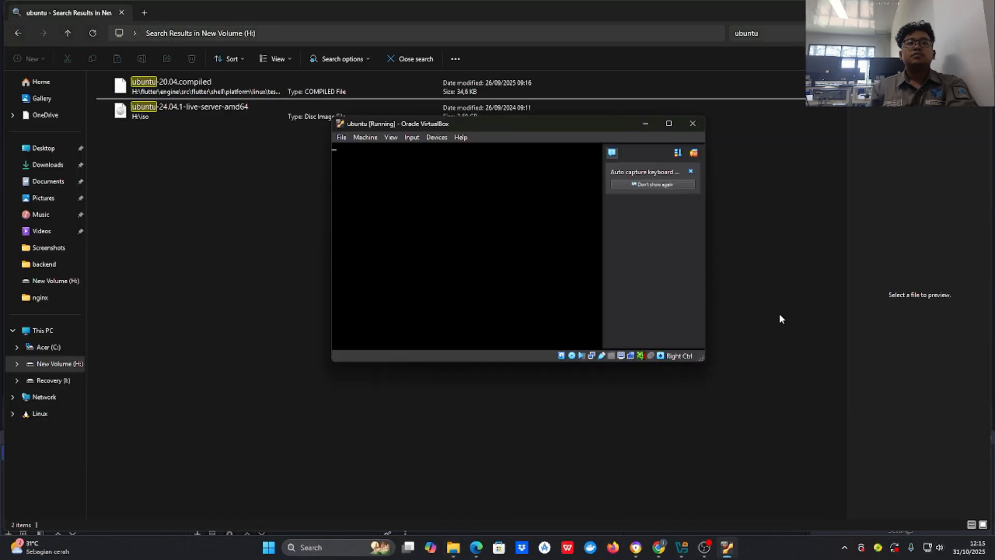
key(alt+Tab)
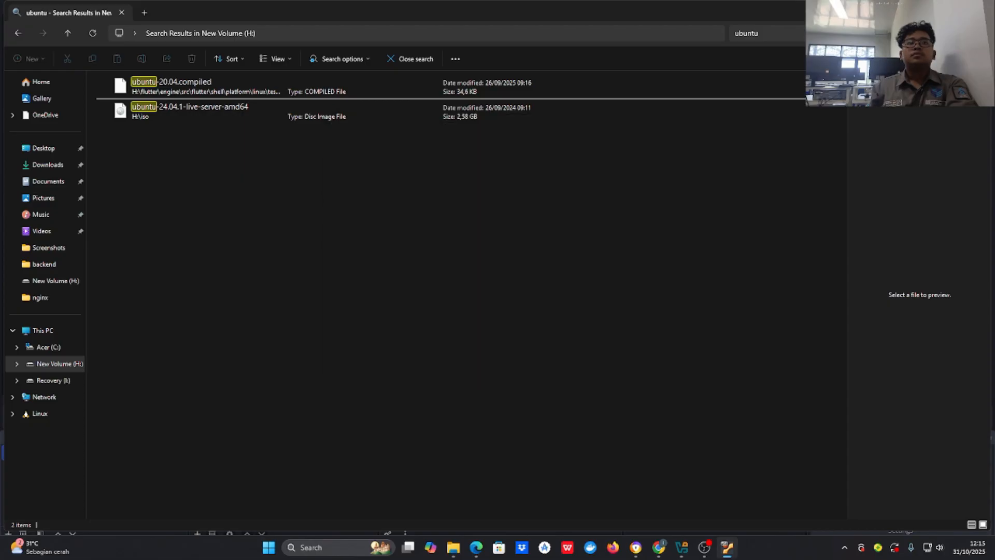
click(933, 9)
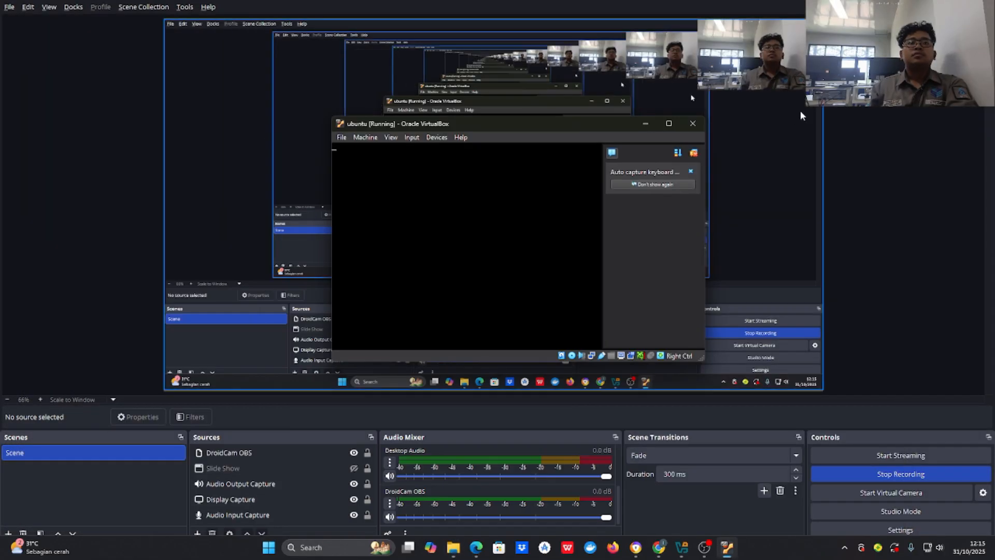
key(alt+Tab)
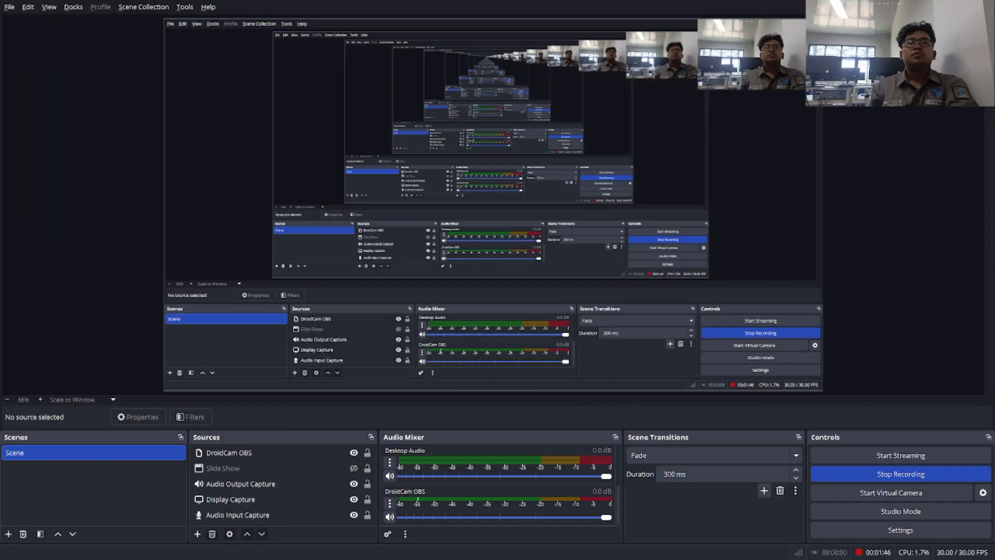
key(alt+Tab)
key(Tab)
Step: Click into the ubuntu VM display and cancel the input capture notice
key(Tab)
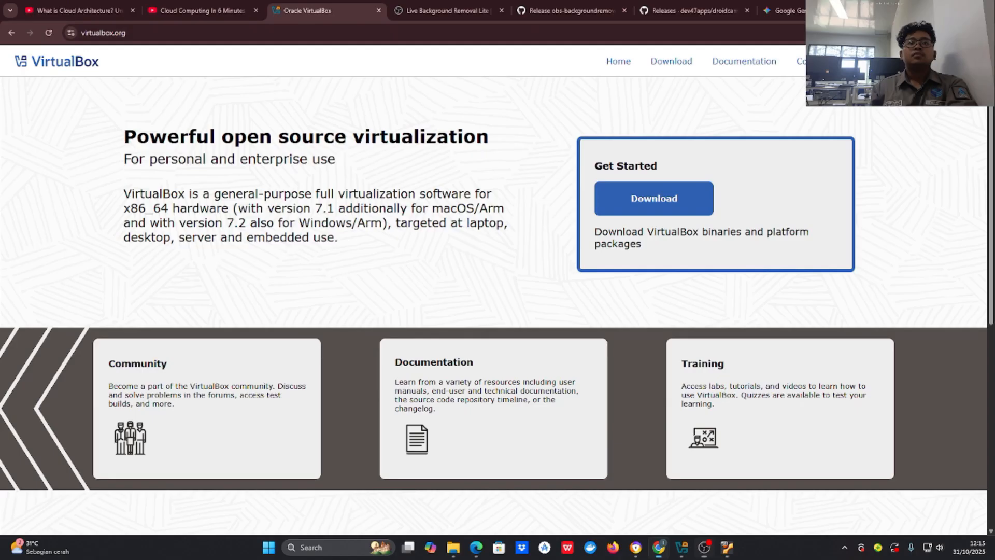
key(alt+Tab)
key(Tab)
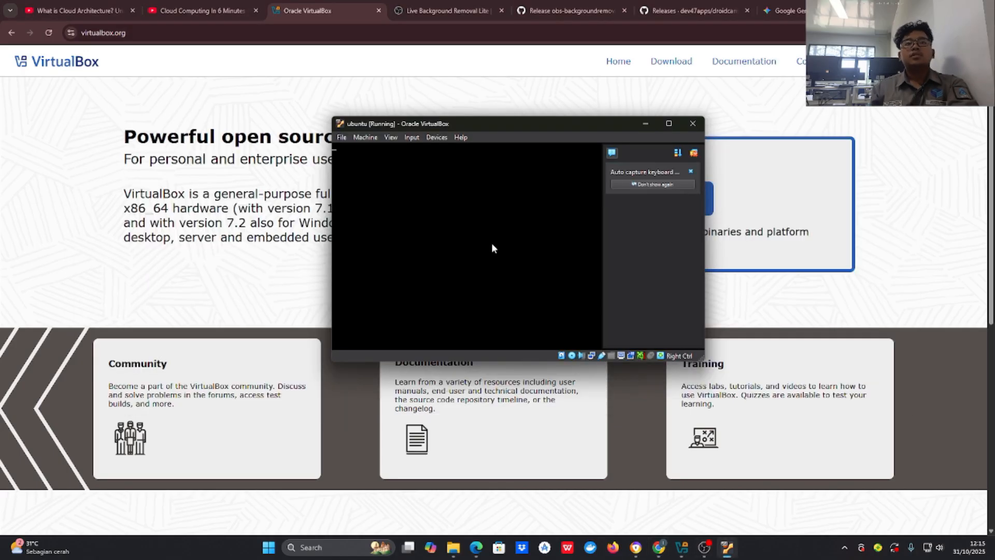
click(491, 242)
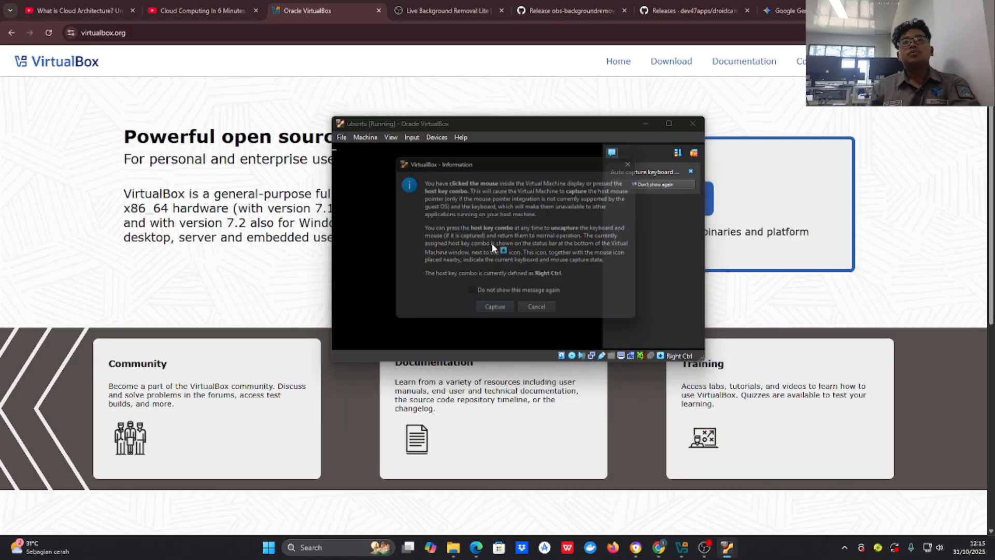
click(533, 313)
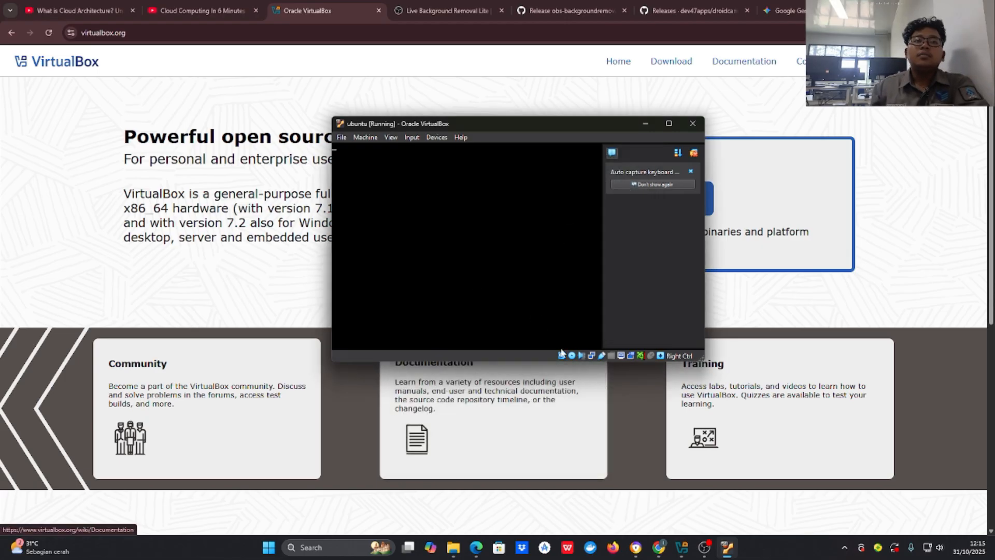
Step: Minimize the Downloads window, deselect the DroidCam OBS source, and switch to the Ubuntu ben VM
mouse_move(454, 547)
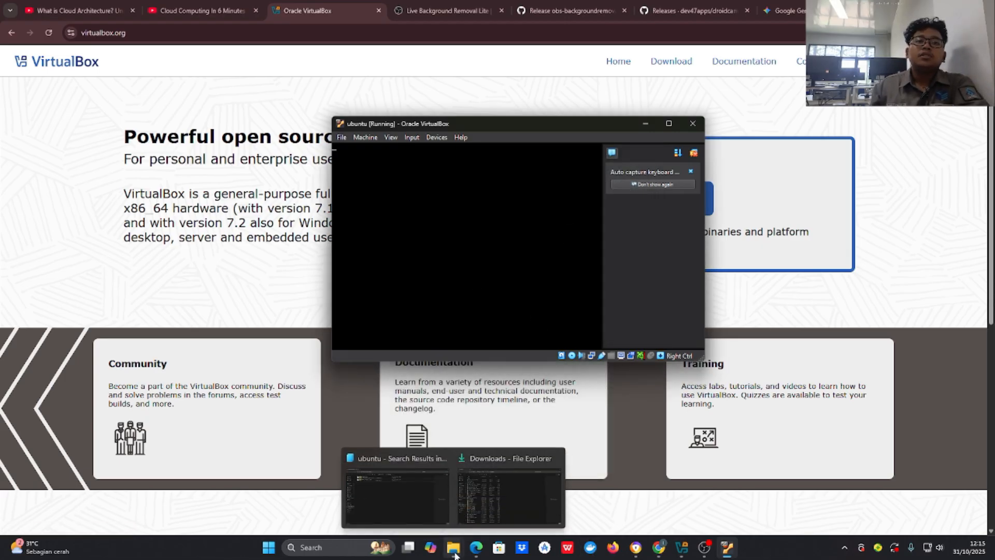
click(501, 499)
click(502, 498)
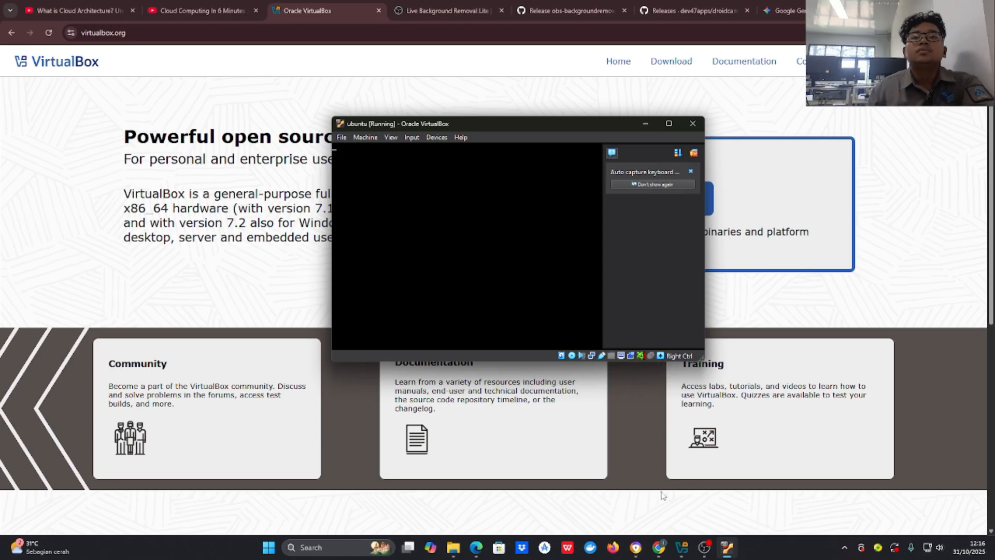
mouse_move(452, 549)
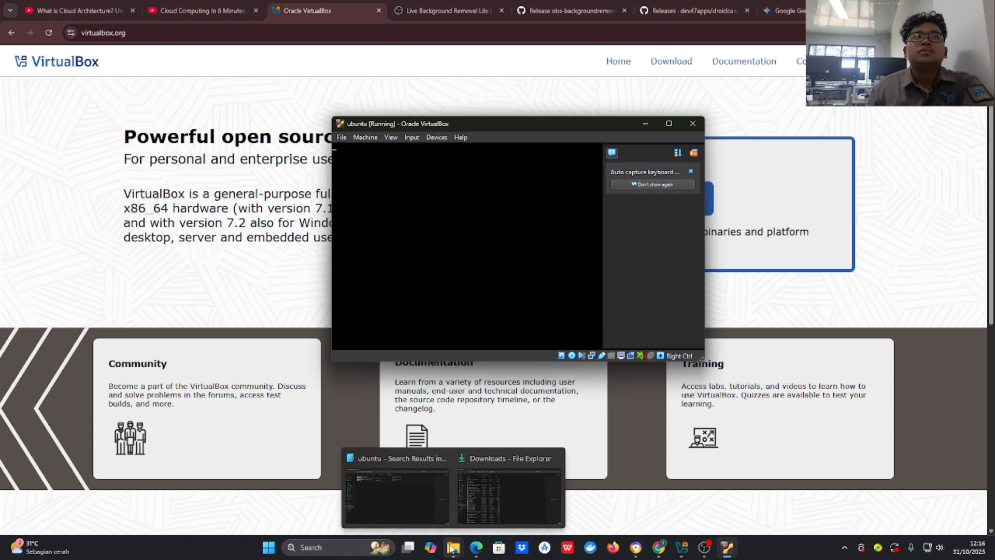
click(703, 551)
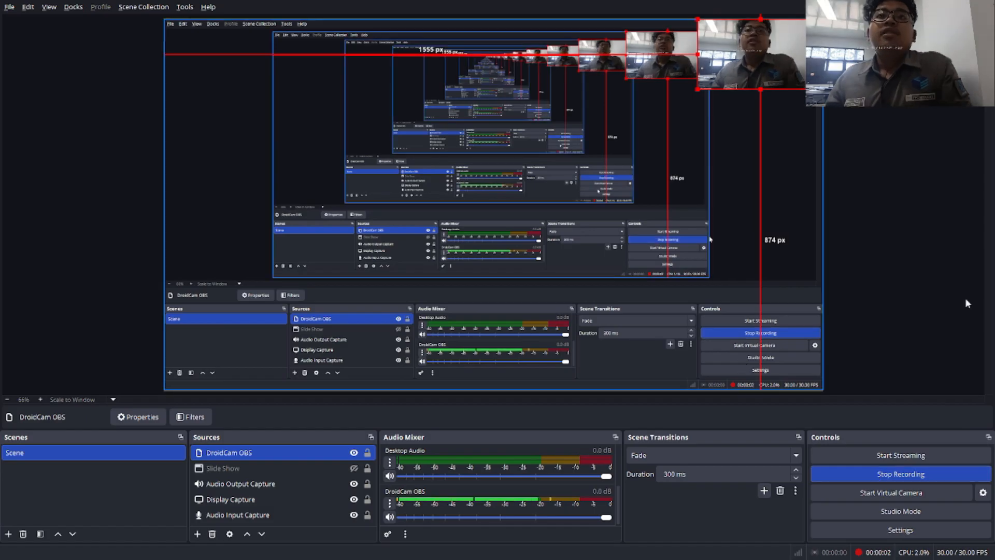
click(933, 294)
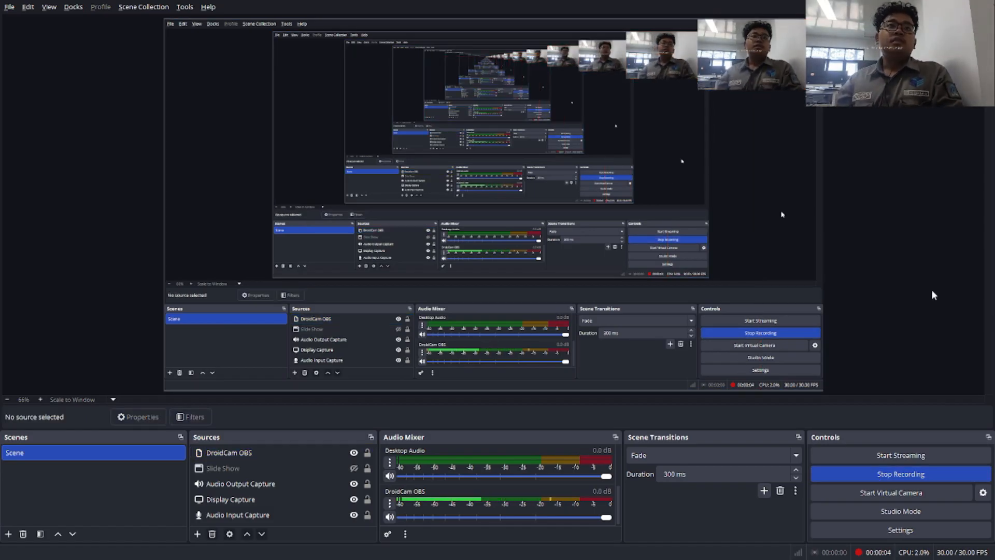
key(alt+Tab)
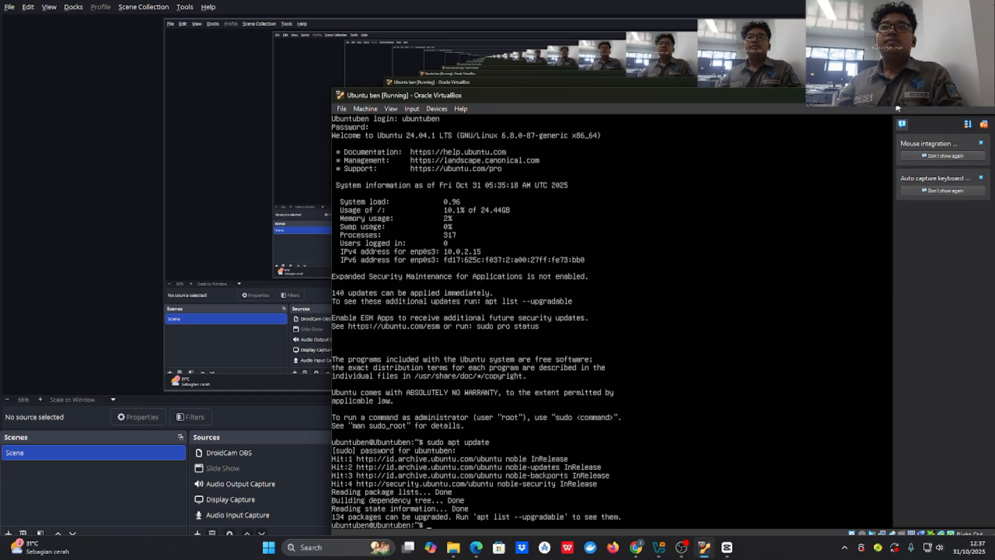
Step: Drag the Ubuntu ben console window up and left, then release keyboard capture with Right Ctrl
drag(899, 107, 770, 85)
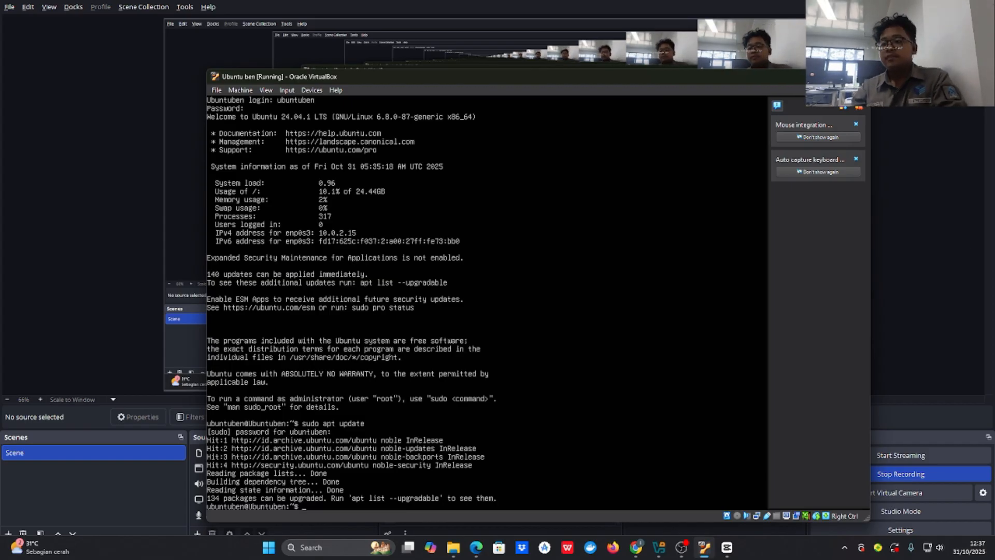
key(ctrl)
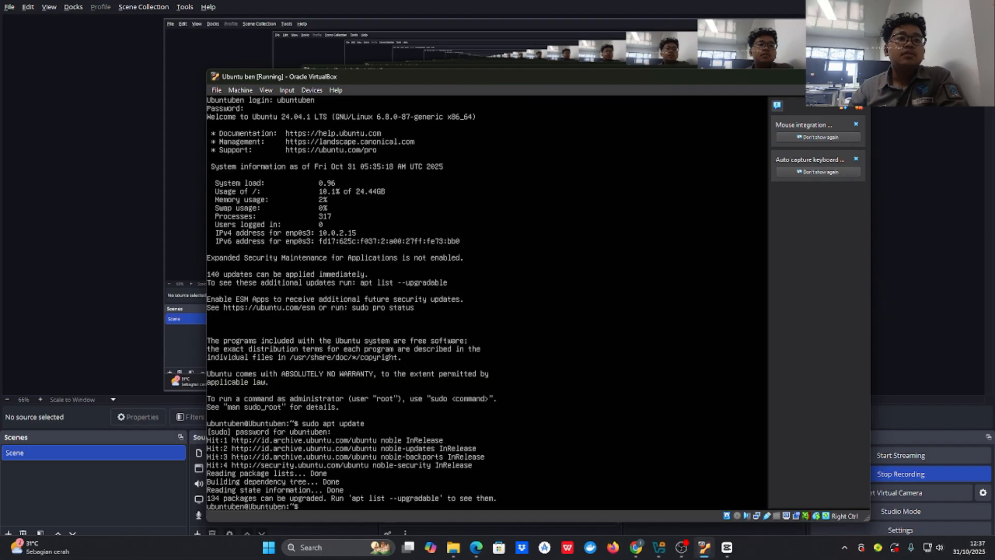
Step: Run 'sudo apt upgrade' in the VM and confirm with Y to upgrade all packages
text(sud)
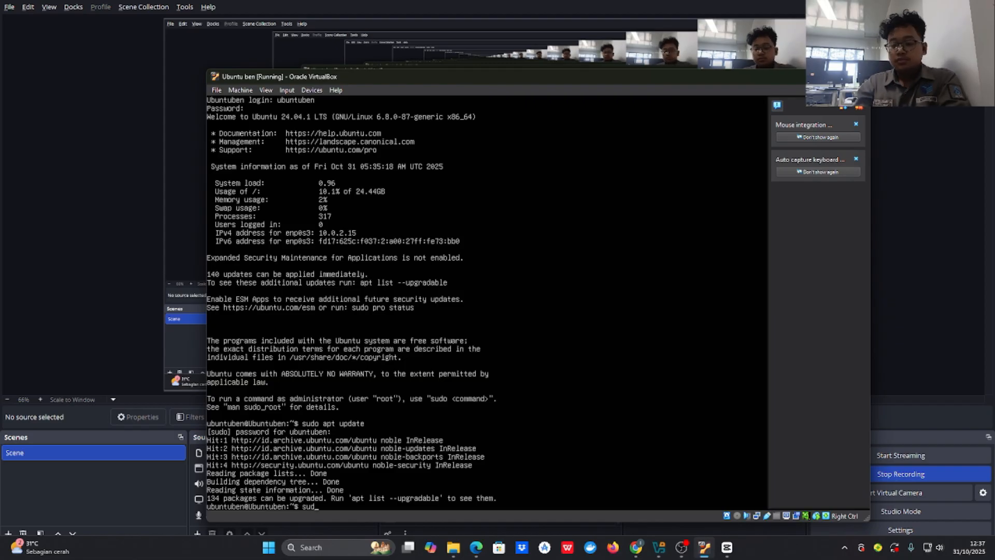
text(oo apt up)
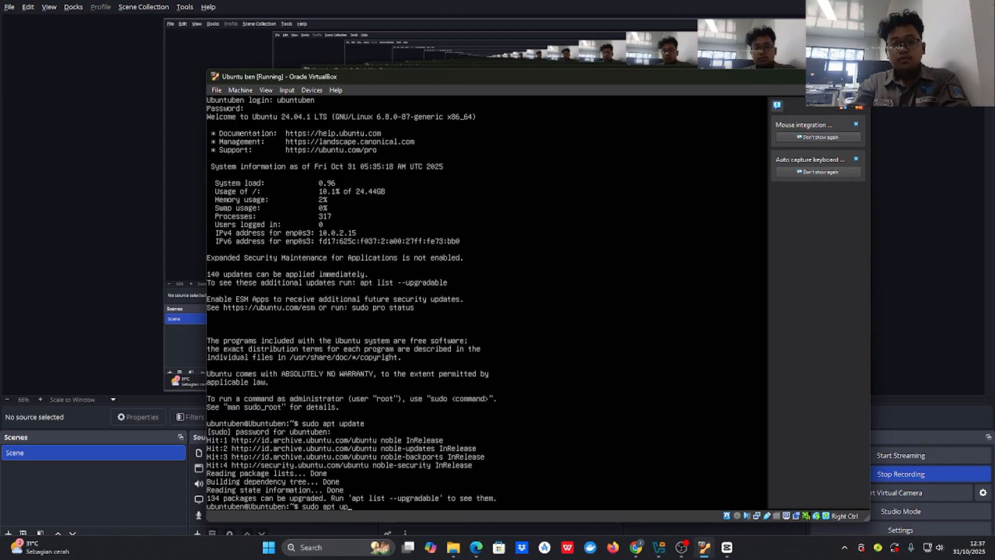
text(grade)
key(Return)
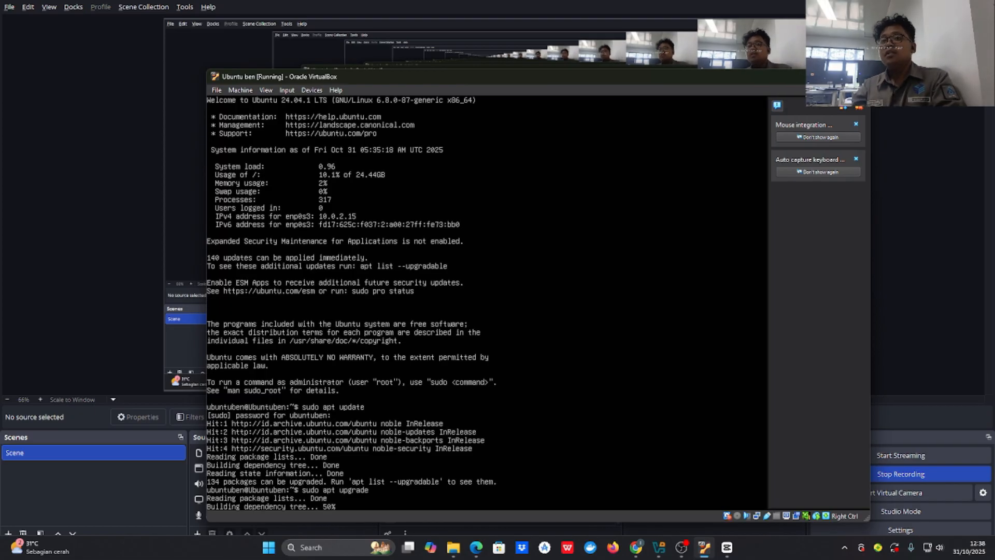
text(Y)
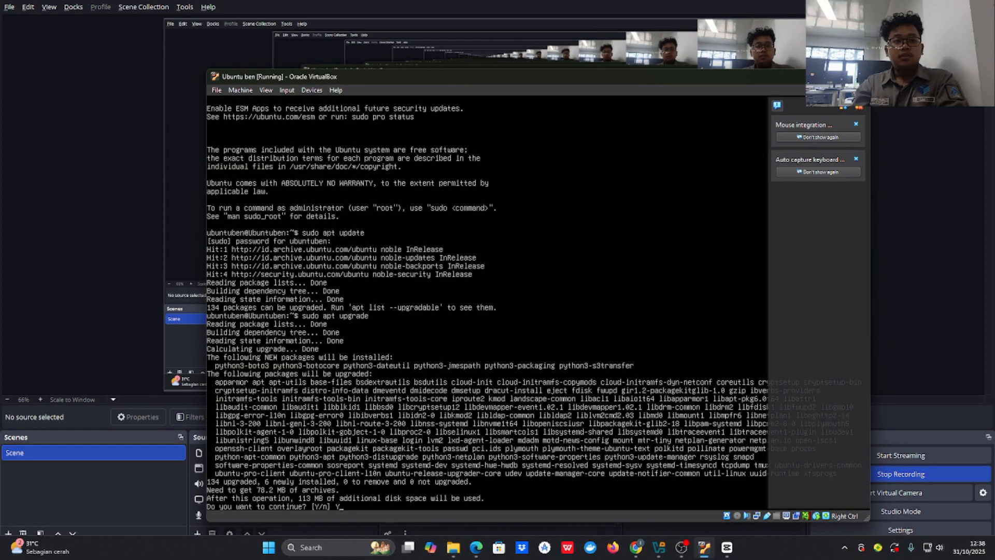
key(Return)
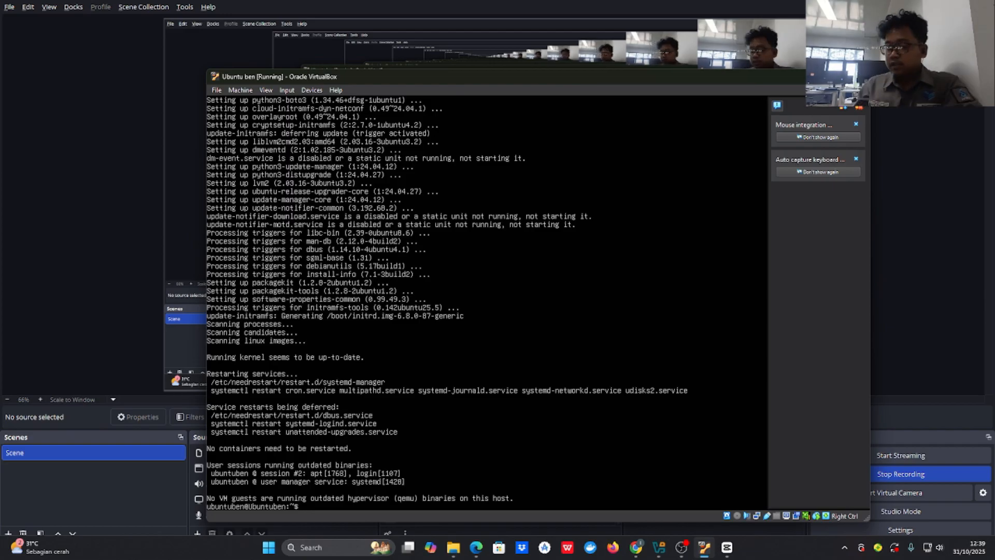
Step: Run 'ip a' to list the VM's network interfaces, showing enp0s3 at 10.0.2.15/24
text(ip a)
key(Return)
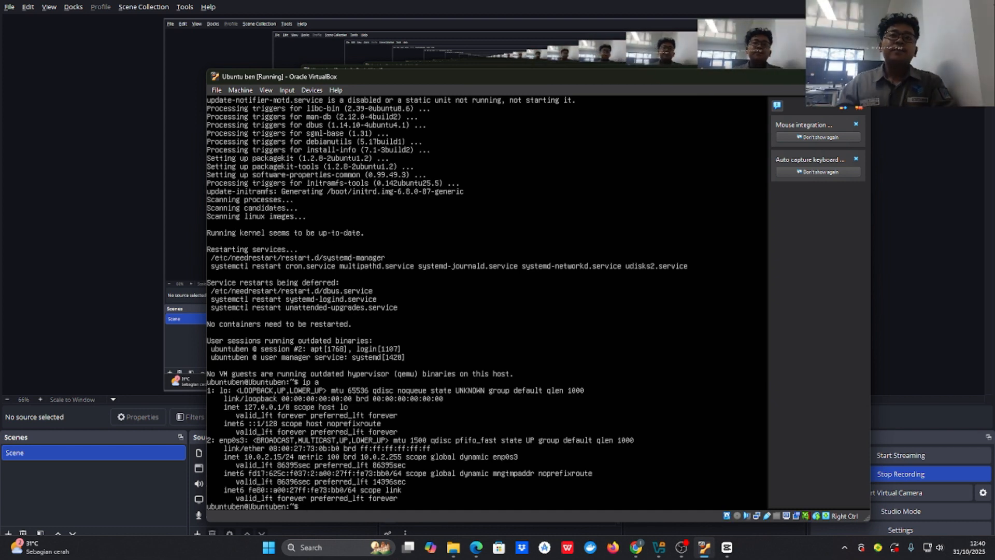
Step: Close the Ubuntu ben VM window, choosing Power off the machine and confirming with OK
click(858, 77)
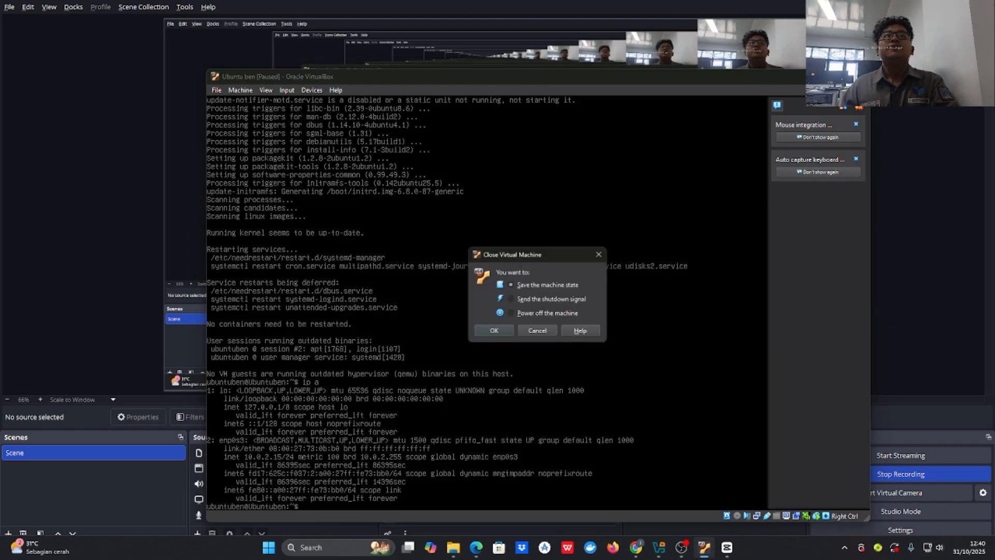
click(511, 312)
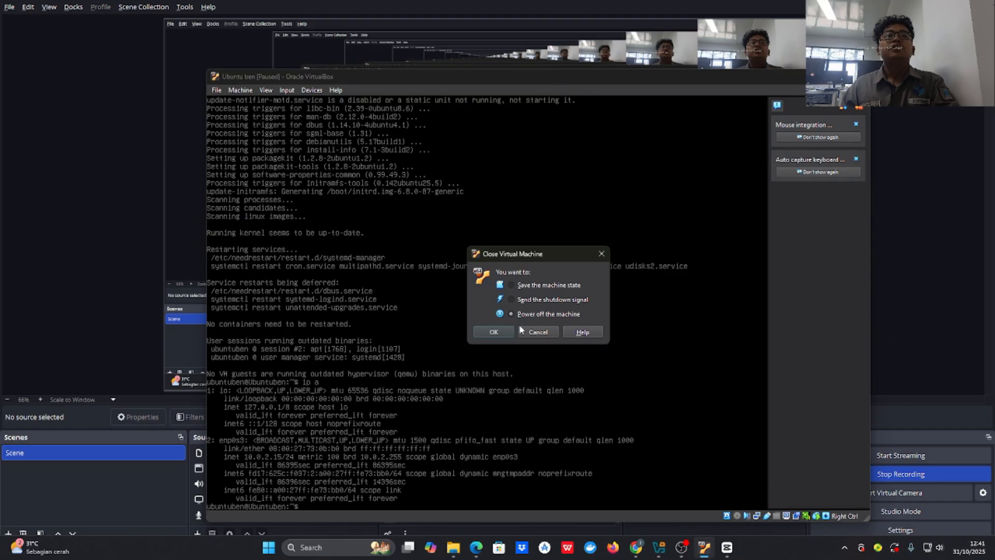
click(500, 335)
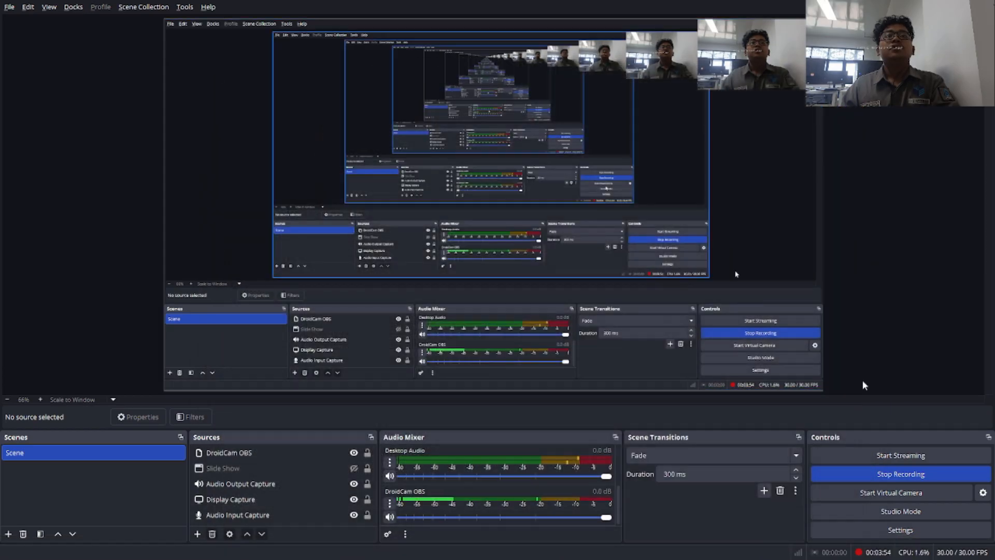